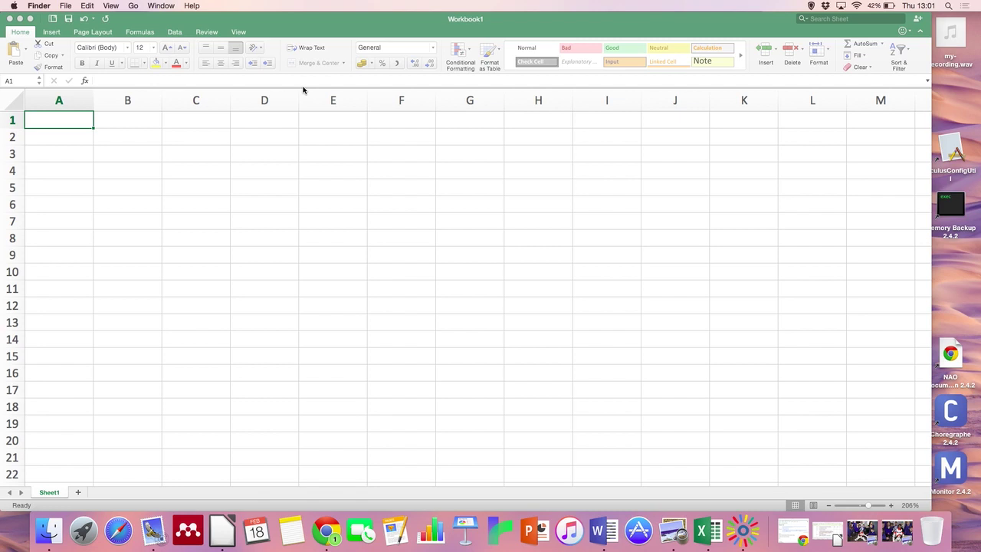
Enter the input column headers X0, X1 and X2 in cells A1 to C1
{"action": "key", "text": "o"}
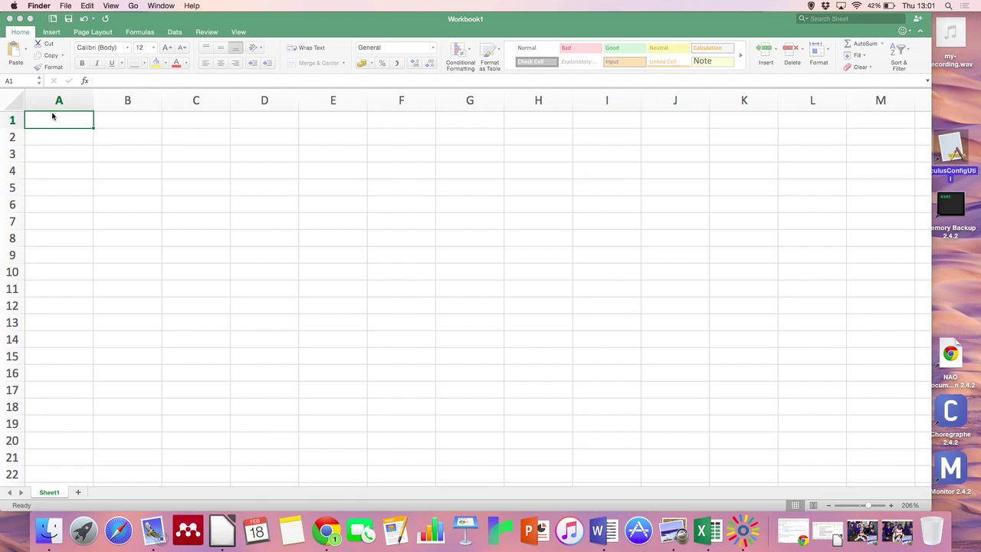
{"action": "left_click", "coordinate": [53, 116]}
{"action": "type", "text": "X0"}
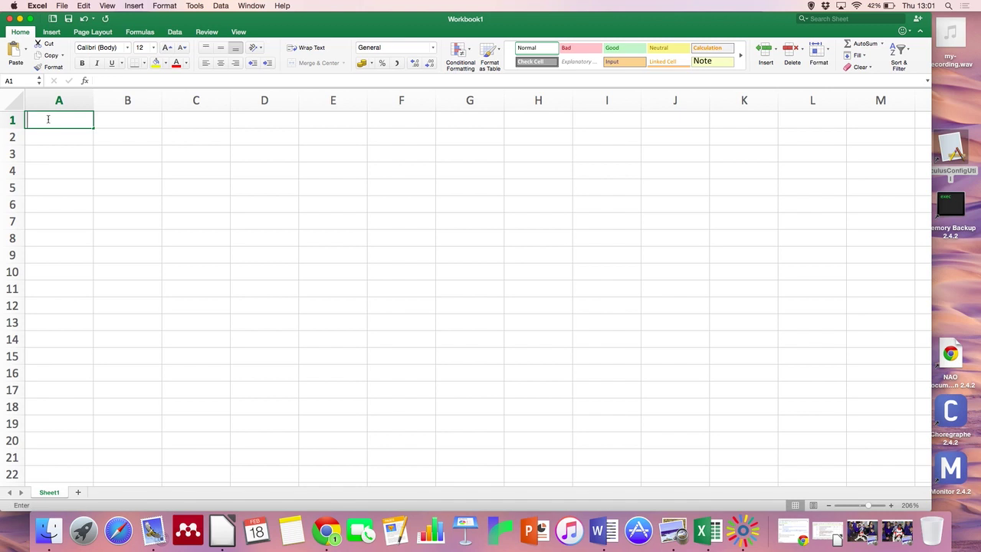
{"action": "key", "text": "Tab"}
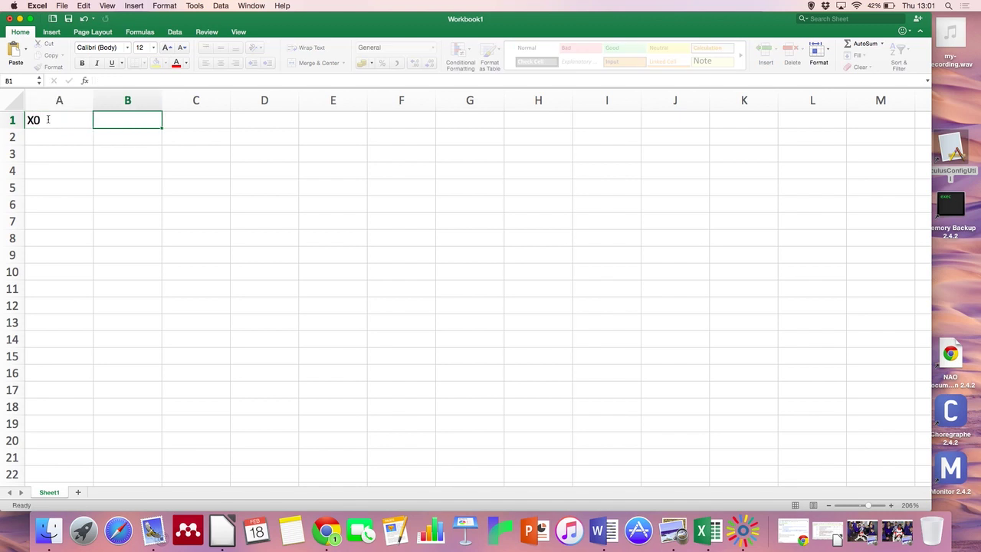
{"action": "type", "text": "X1"}
{"action": "key", "text": "Tab"}
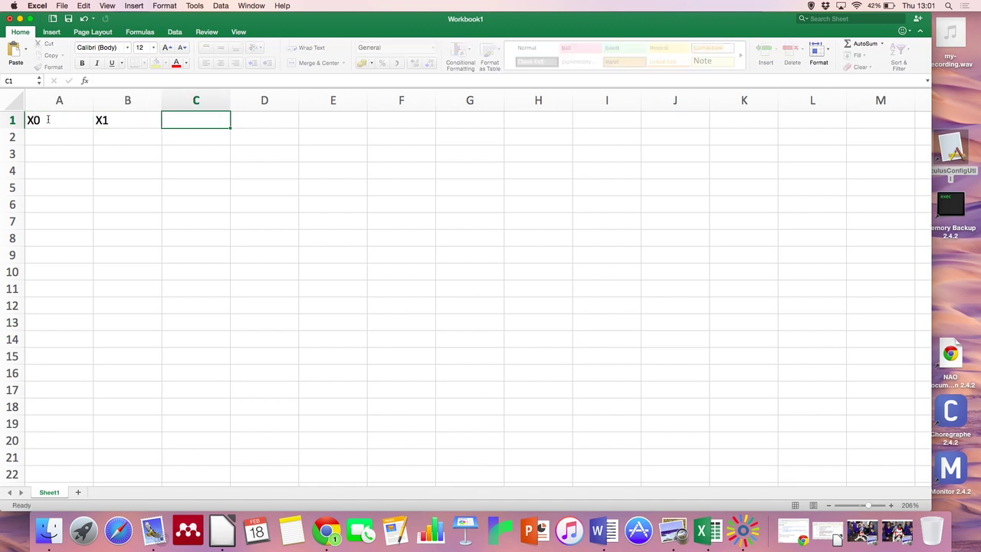
{"action": "type", "text": "X2"}
Fill the X0 column with the value 1 in each cell from A2 to A5
{"action": "left_click", "coordinate": [66, 140]}
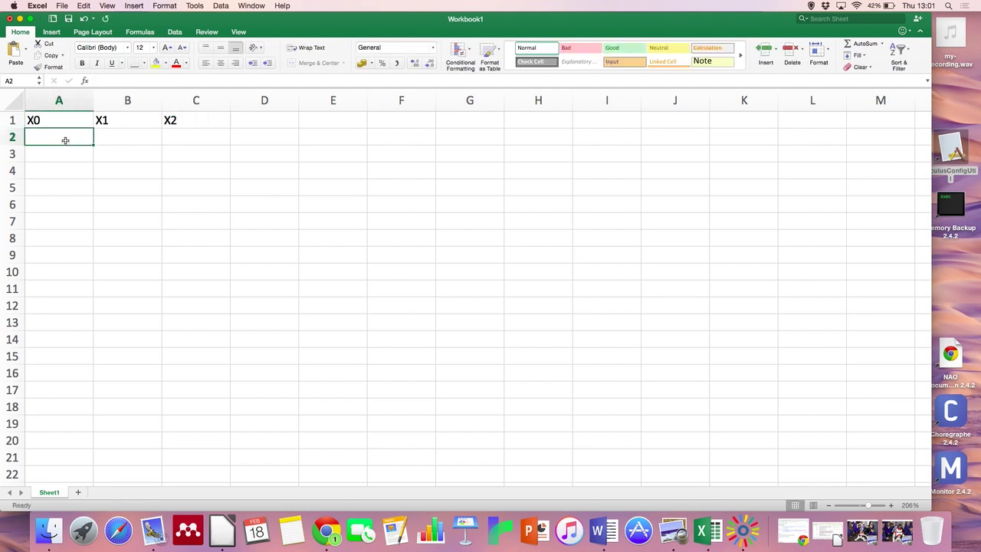
{"action": "type", "text": "1"}
{"action": "key", "text": "Return"}
{"action": "type", "text": "1"}
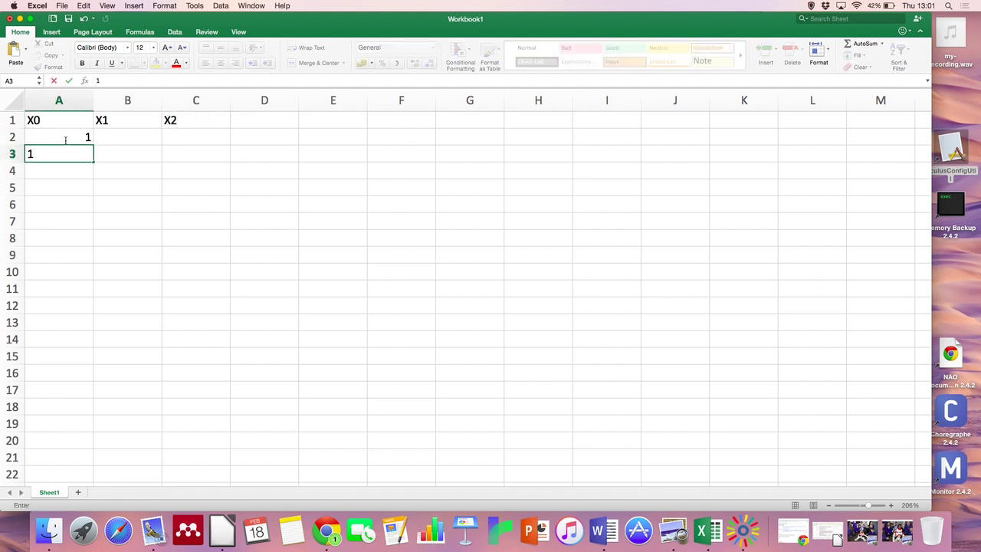
{"action": "key", "text": "Return"}
{"action": "type", "text": "1"}
{"action": "key", "text": "Return"}
{"action": "type", "text": "1"}
{"action": "key", "text": "Return"}
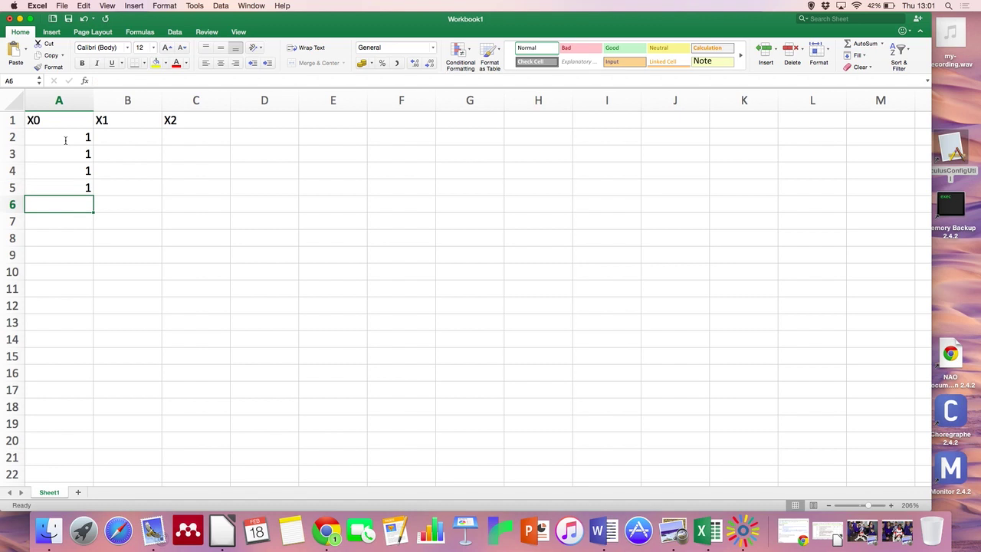
Enter 0 in cells B2 and B3 under the X1 header
{"action": "key", "text": "Up"}
{"action": "key", "text": "Up"}
{"action": "key", "text": "Up"}
{"action": "key", "text": "Up"}
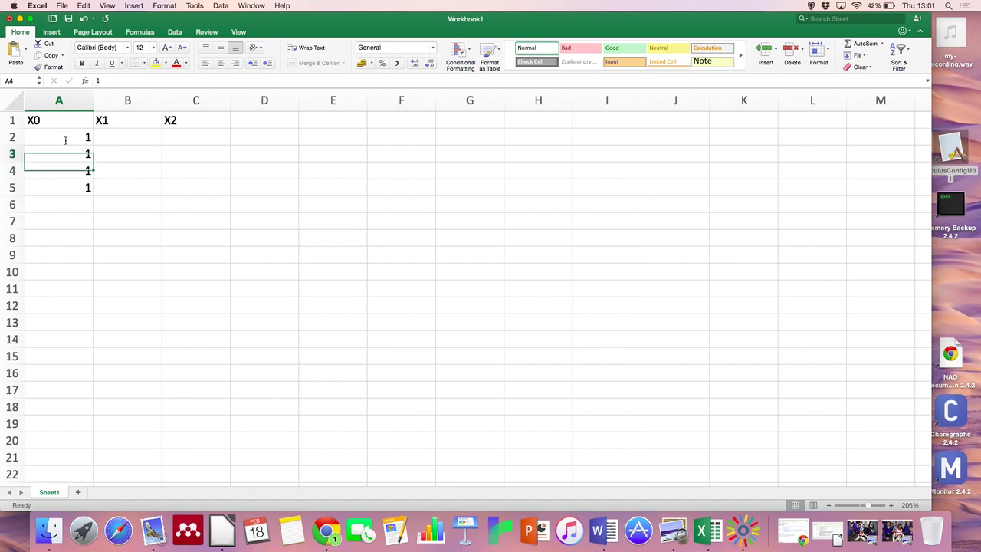
{"action": "key", "text": "Right"}
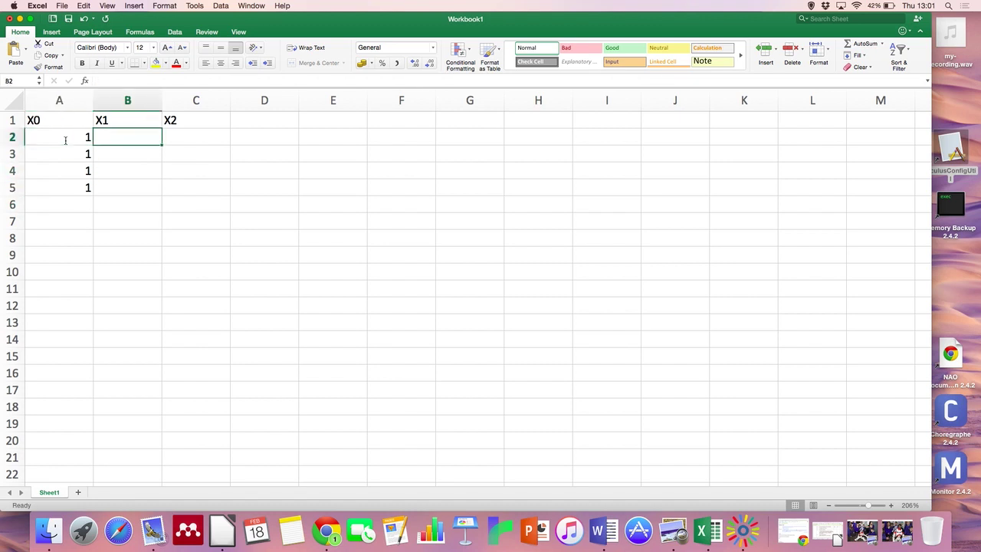
{"action": "type", "text": "0"}
{"action": "key", "text": "Tab"}
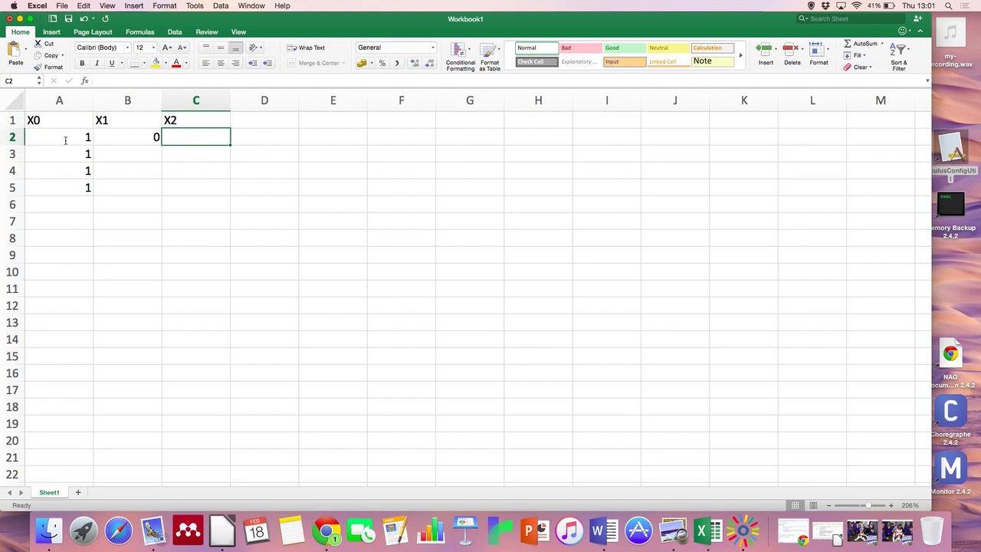
{"action": "key", "text": "Left"}
{"action": "key", "text": "Down"}
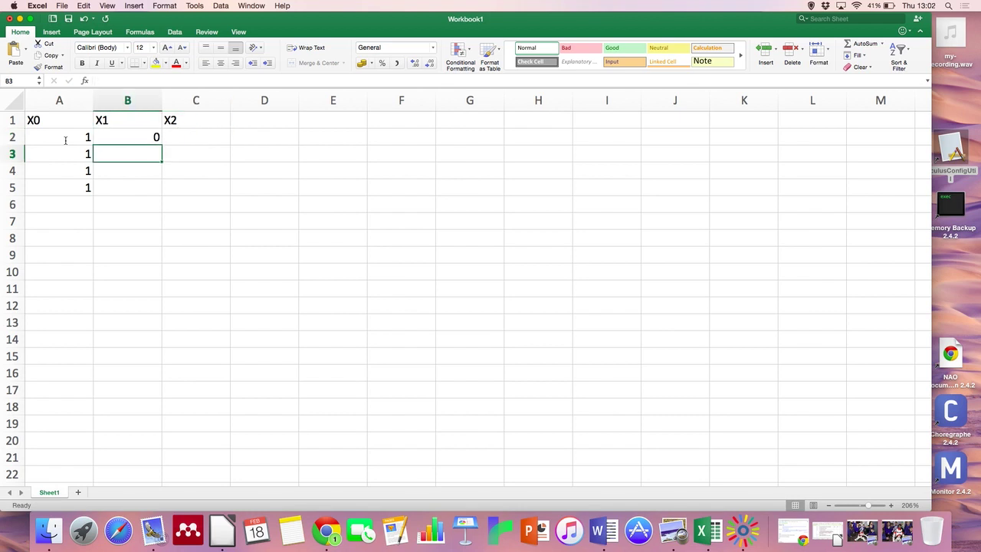
{"action": "type", "text": "0"}
{"action": "key", "text": "Tab"}
{"action": "key", "text": "Up"}
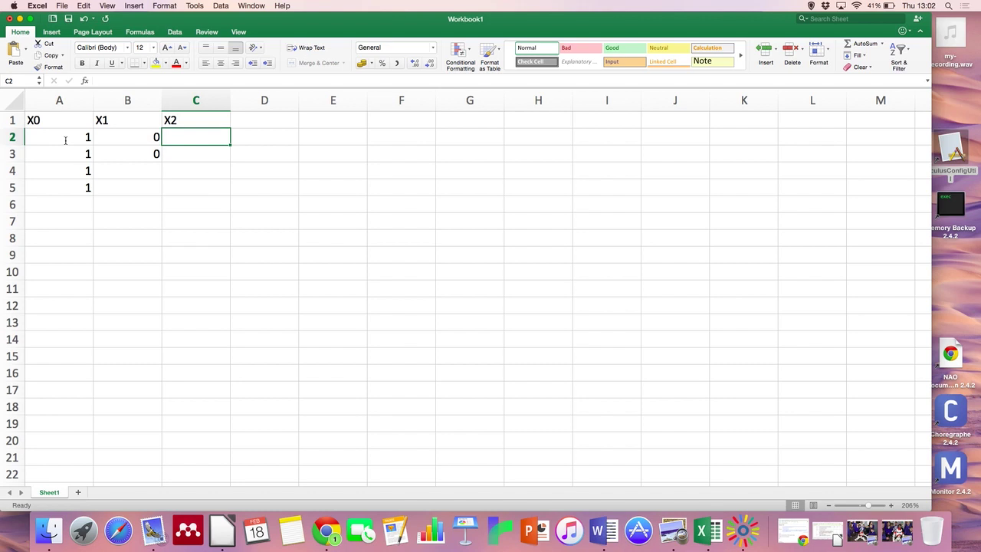
{"action": "type", "text": "1"}
{"action": "key", "text": "Return"}
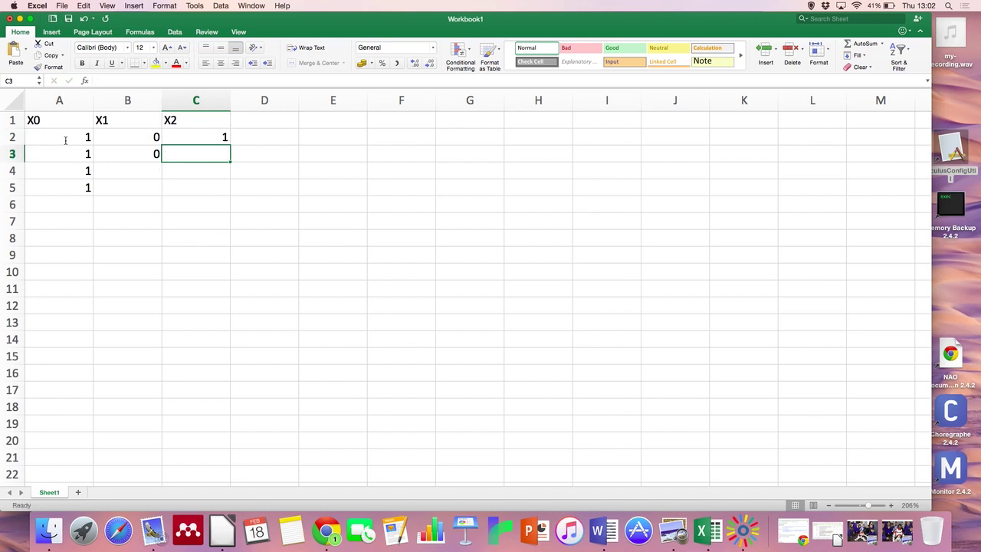
{"action": "key", "text": "Up"}
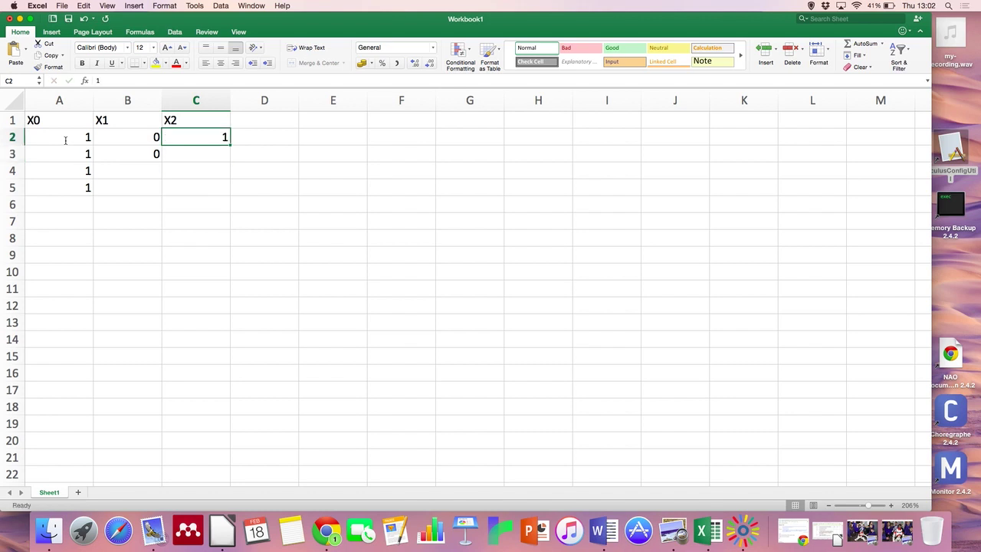
Enter the alternating values 0, 1, 0, 1 in cells C2 to C5 under the X2 header
{"action": "type", "text": "0"}
{"action": "key", "text": "Return"}
{"action": "type", "text": "1"}
{"action": "key", "text": "Return"}
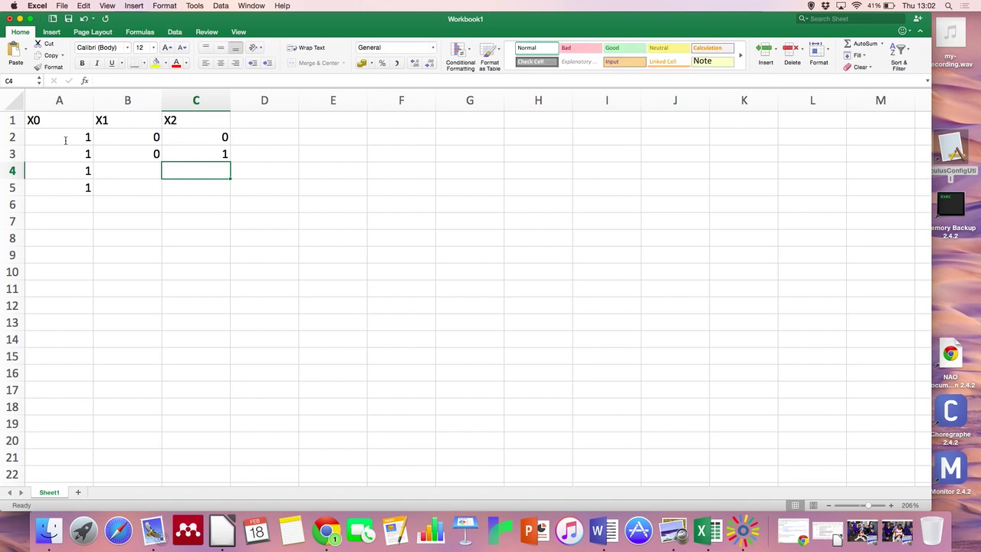
{"action": "type", "text": "0"}
{"action": "key", "text": "Return"}
{"action": "type", "text": "1"}
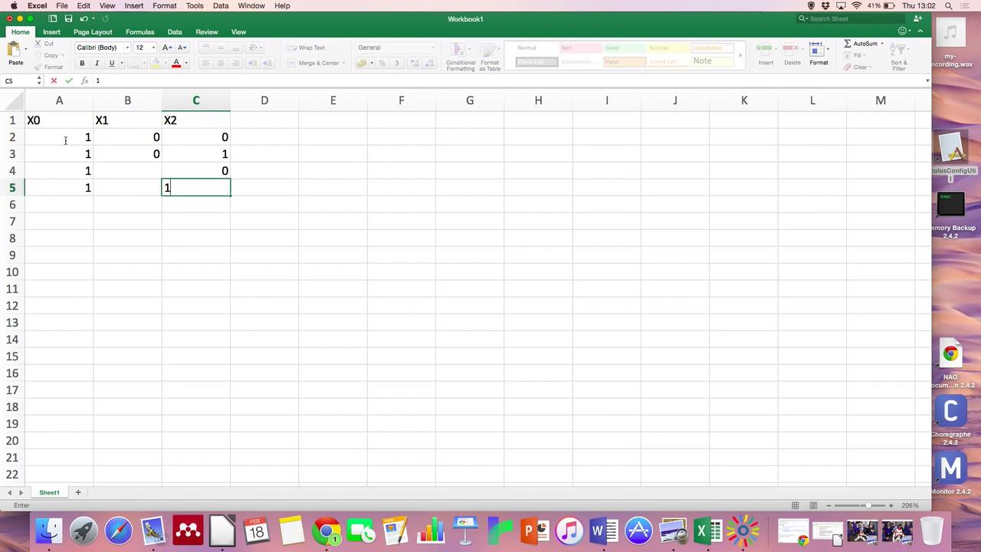
Complete the X1 column by entering 1 in cells B4 and B5
{"action": "key", "text": "Left"}
{"action": "key", "text": "Up"}
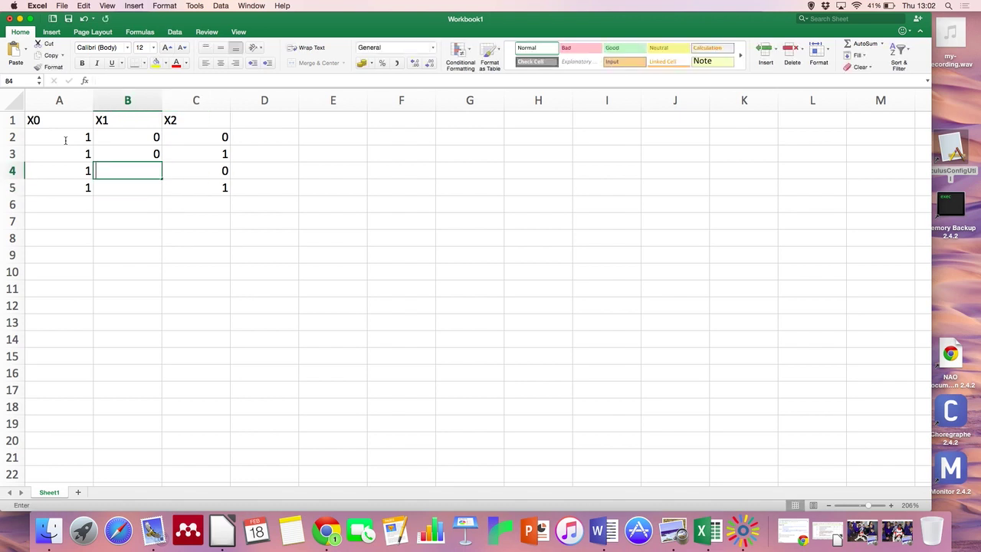
{"action": "type", "text": "1"}
{"action": "key", "text": "Return"}
{"action": "type", "text": "1"}
{"action": "key", "text": "Tab"}
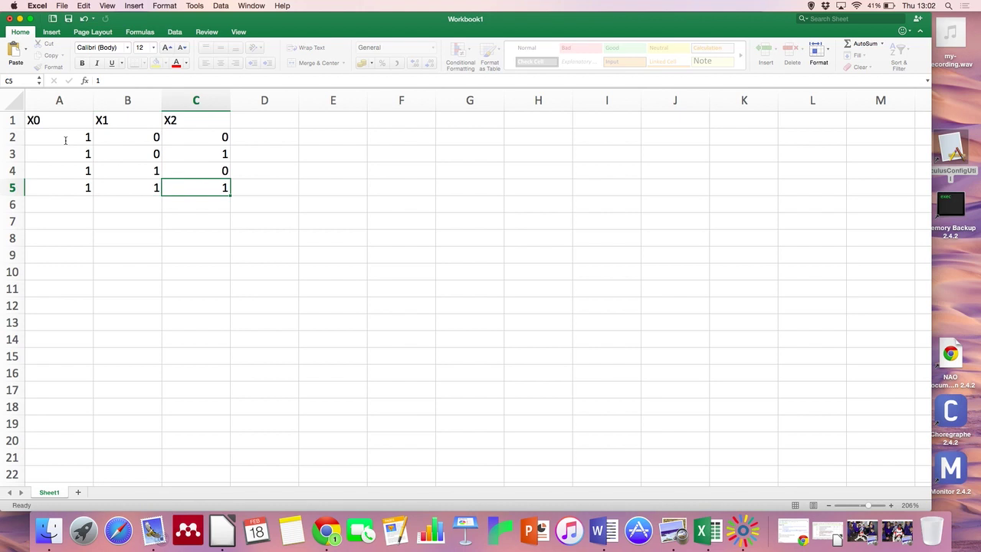
Enter the weight headers W0, w1 and w2 in cells E1 to G1
{"action": "key", "text": "Tab"}
{"action": "key", "text": "Tab"}
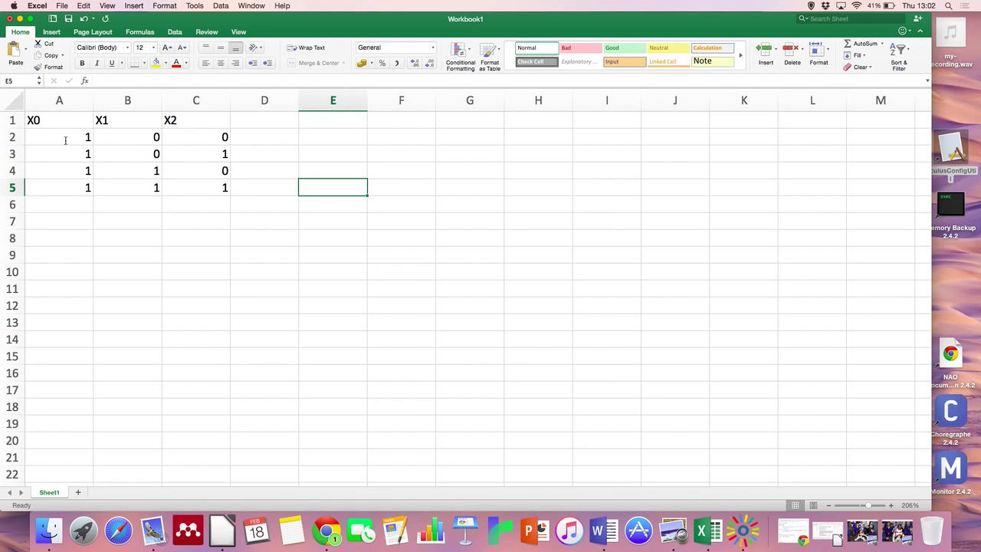
{"action": "left_click", "coordinate": [312, 124]}
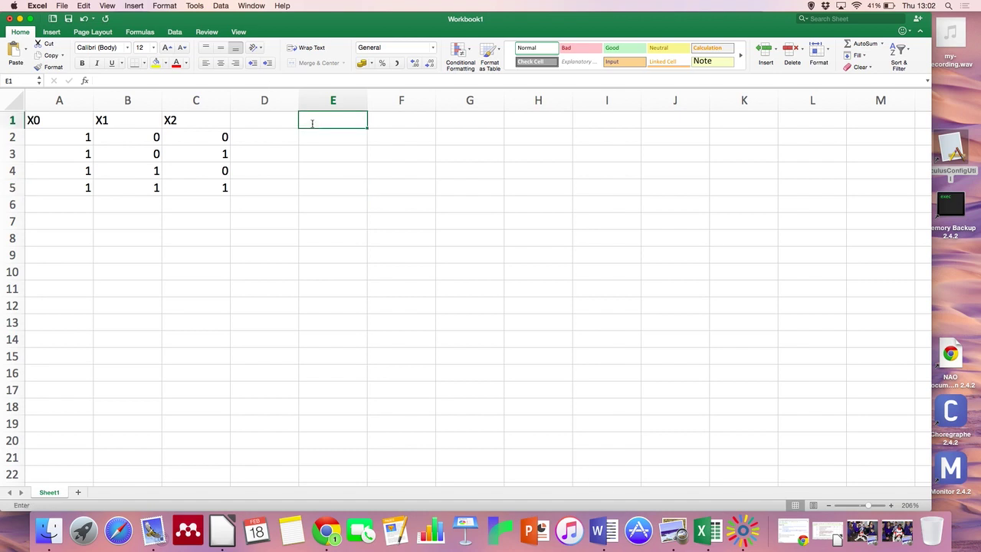
{"action": "type", "text": "W0"}
{"action": "key", "text": "Tab"}
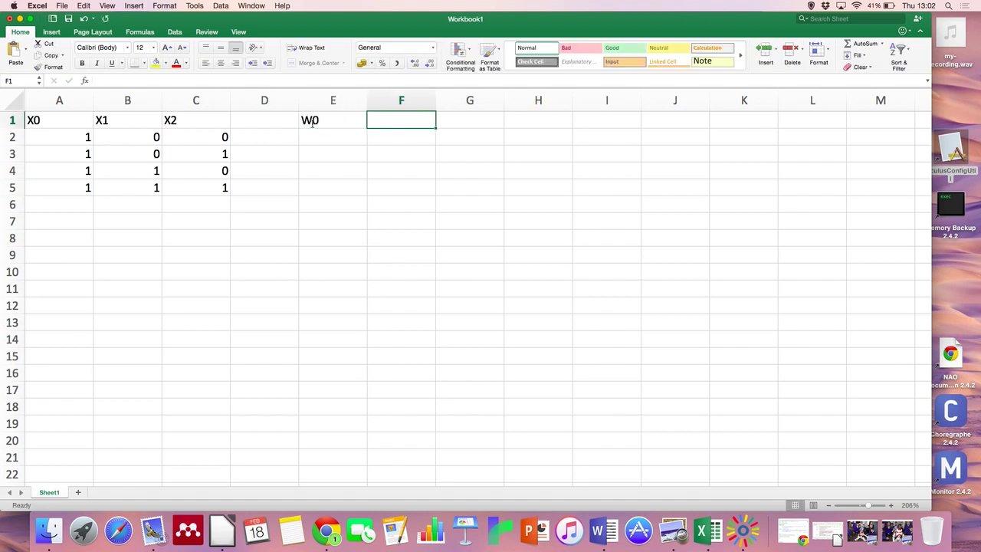
{"action": "type", "text": "w1"}
{"action": "key", "text": "Tab"}
{"action": "type", "text": "w2"}
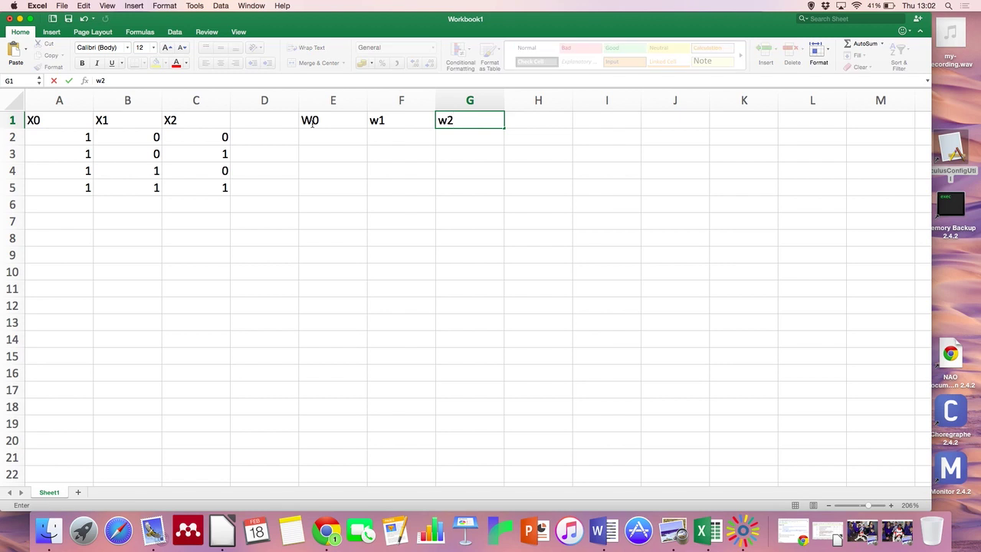
Set all three weights in cells E2, F2 and G2 to 1
{"action": "left_click", "coordinate": [307, 136]}
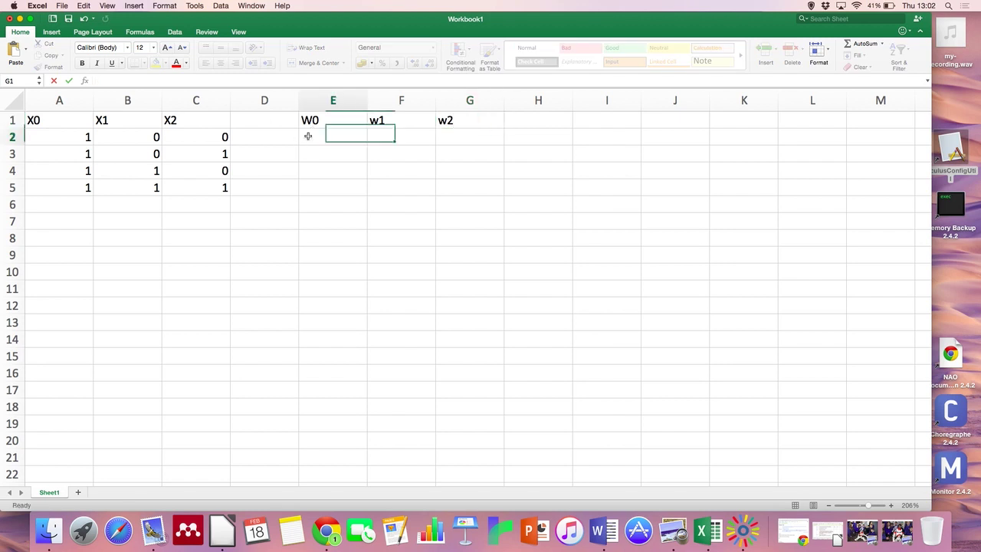
{"action": "type", "text": "1"}
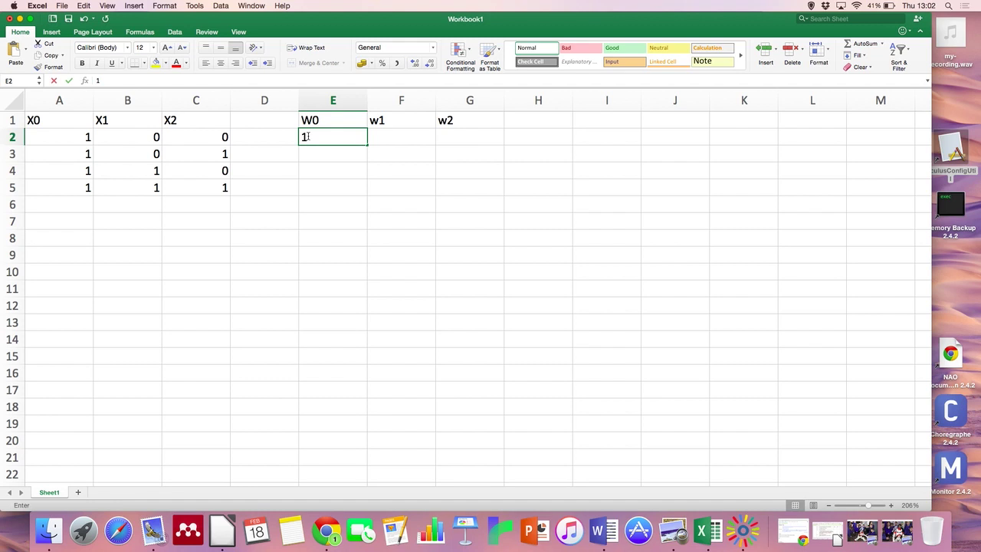
{"action": "key", "text": "Tab"}
{"action": "type", "text": "1"}
{"action": "key", "text": "Tab"}
{"action": "type", "text": "1"}
{"action": "key", "text": "Tab"}
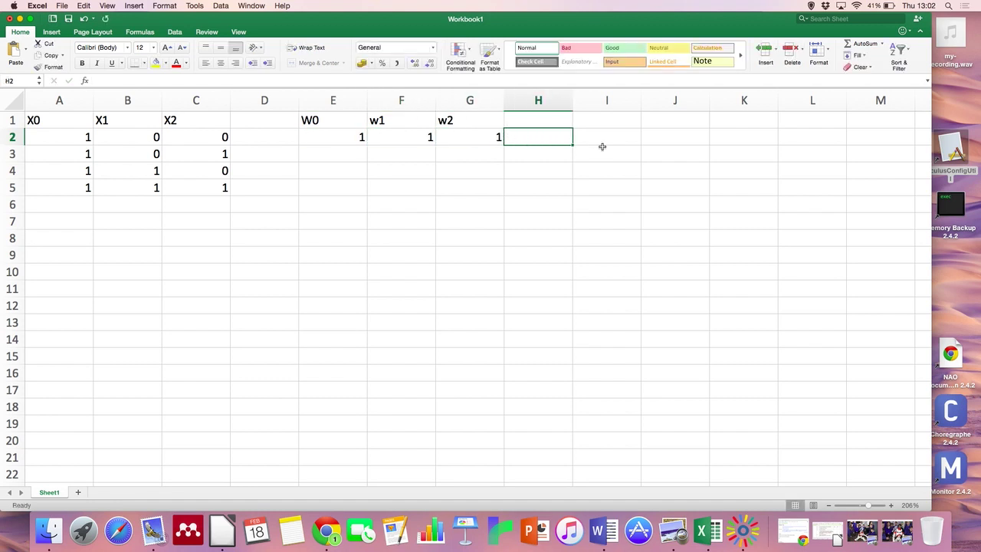
Add the header net in H1 and enter the weighted-sum formula =E2*A2+F2*B2+G2*C2 in H2
{"action": "left_click", "coordinate": [534, 123]}
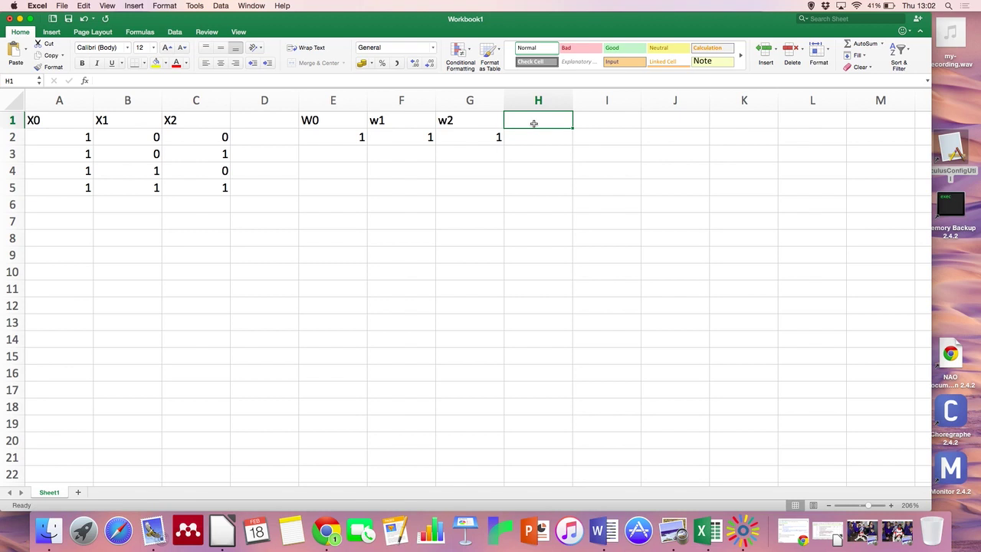
{"action": "type", "text": "net"}
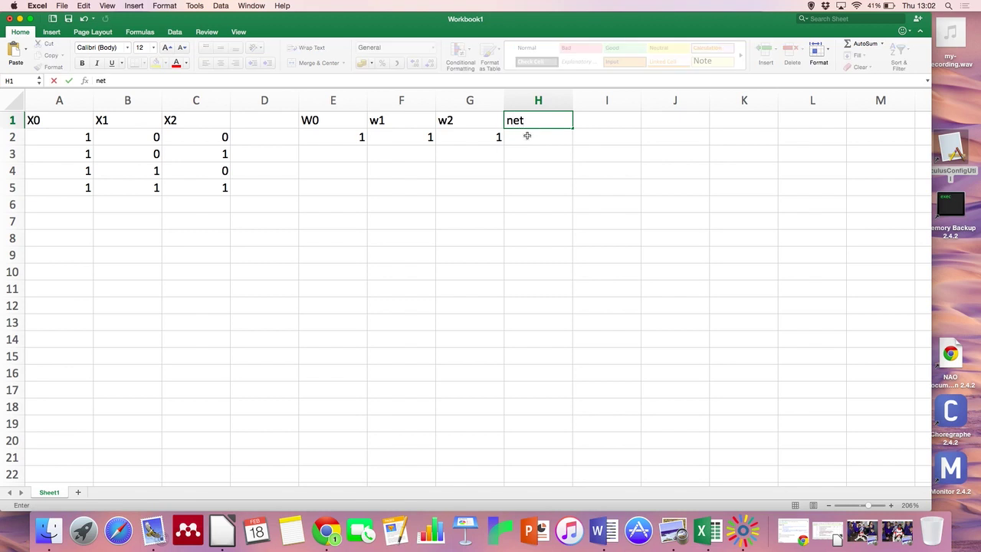
{"action": "left_click", "coordinate": [526, 136]}
{"action": "type", "text": "="}
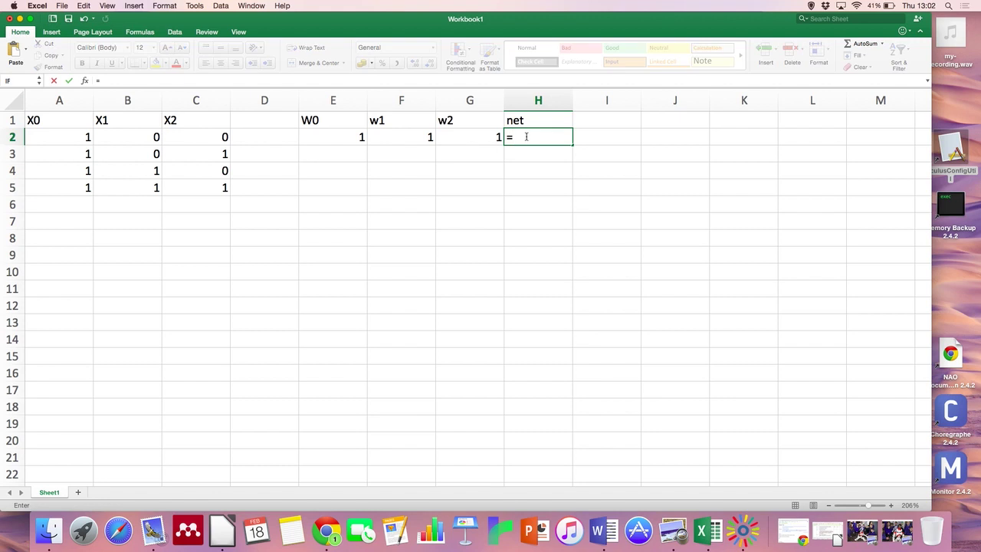
{"action": "left_click", "coordinate": [334, 138]}
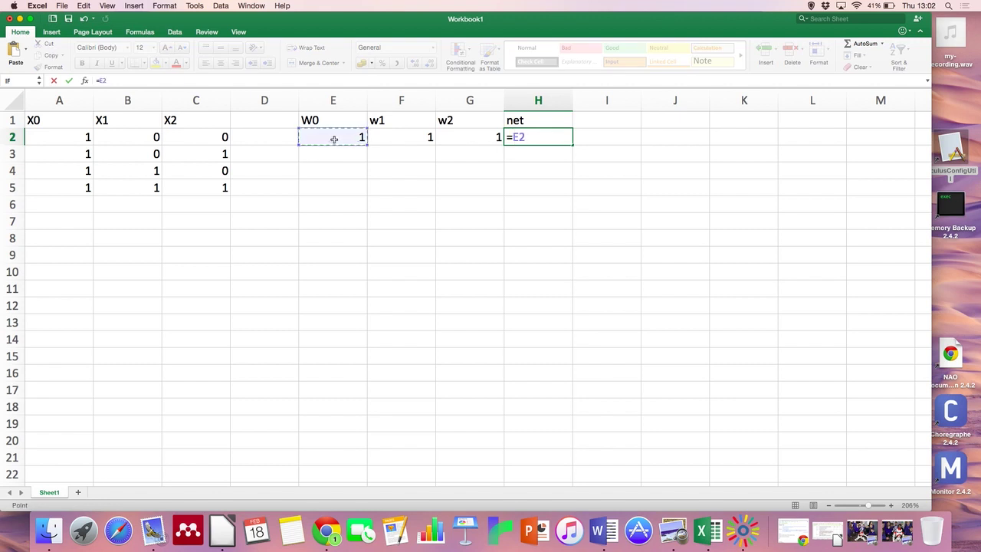
{"action": "type", "text": "*"}
{"action": "left_click", "coordinate": [66, 140]}
{"action": "type", "text": "+"}
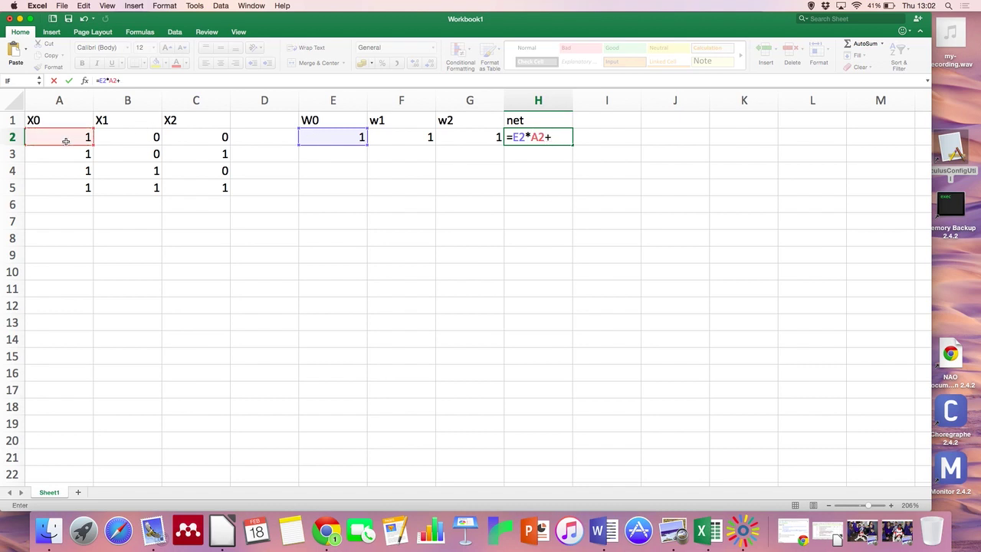
{"action": "left_click", "coordinate": [414, 141]}
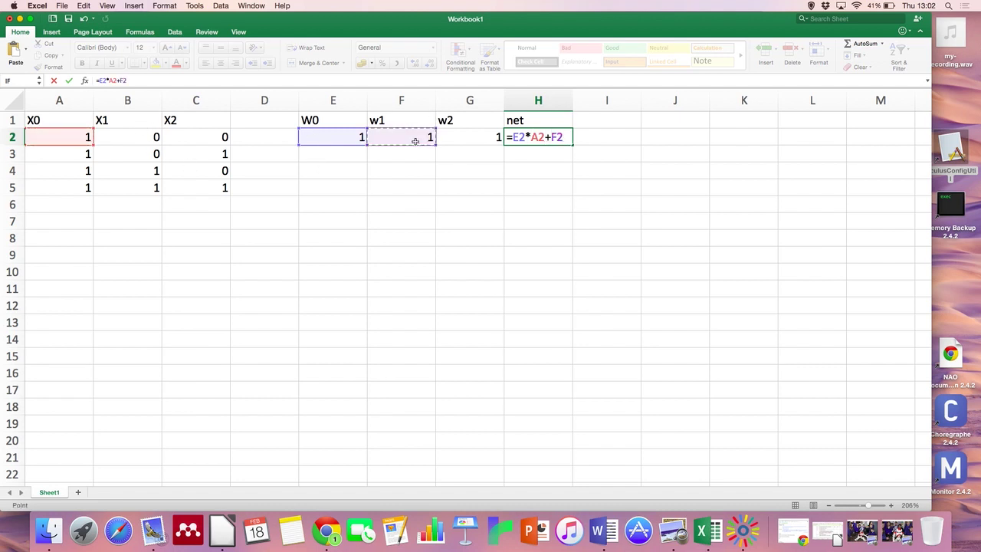
{"action": "type", "text": "*"}
{"action": "left_click", "coordinate": [127, 138]}
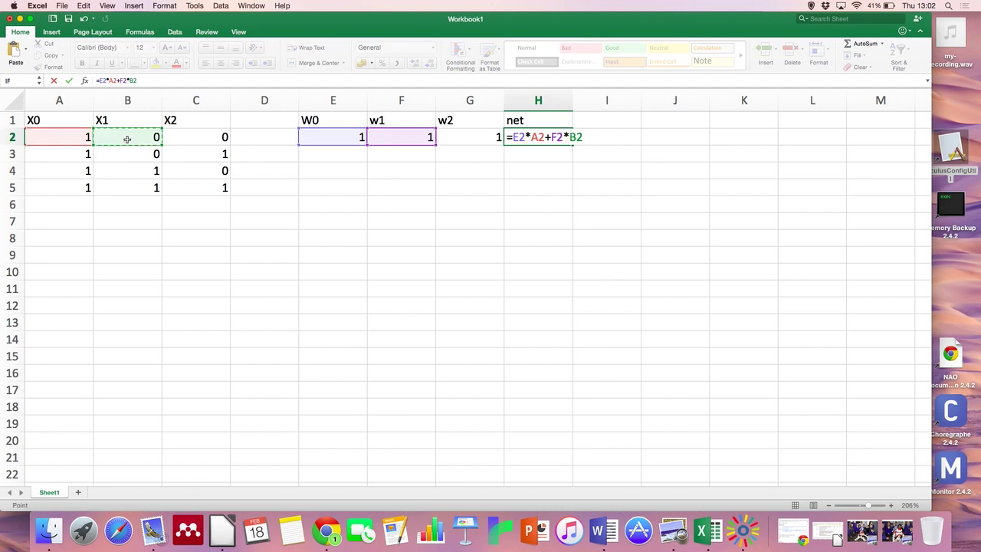
{"action": "type", "text": "+"}
{"action": "left_click", "coordinate": [468, 137]}
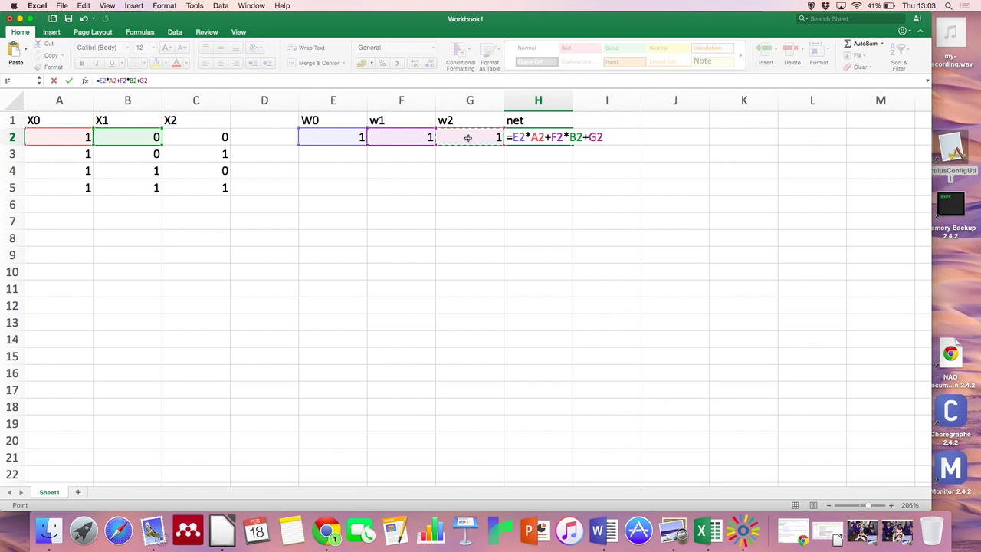
{"action": "type", "text": "*"}
{"action": "left_click", "coordinate": [215, 137]}
{"action": "key", "text": "Return"}
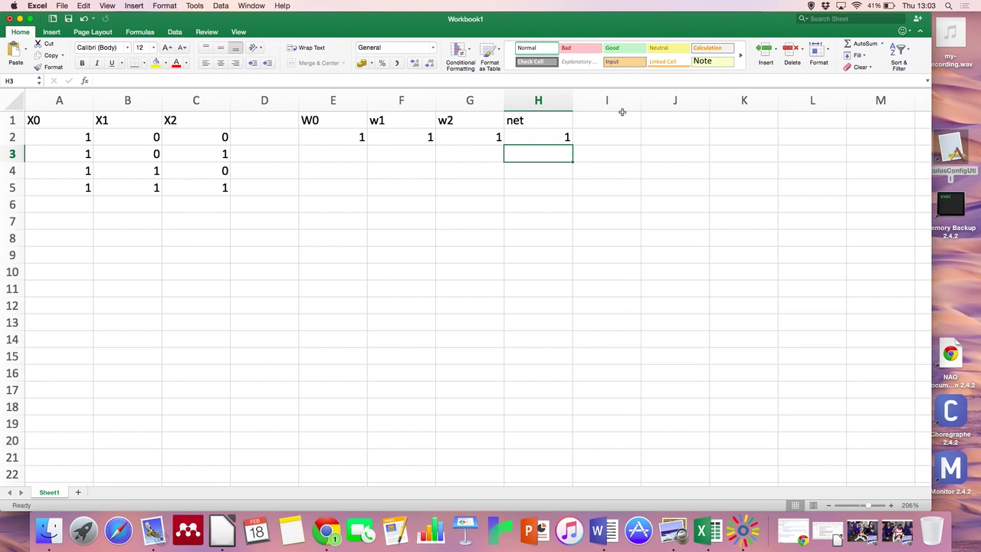
Add the header Y in I1 and enter the threshold formula =if(H2>=0,1,0) in I2
{"action": "left_click", "coordinate": [594, 118]}
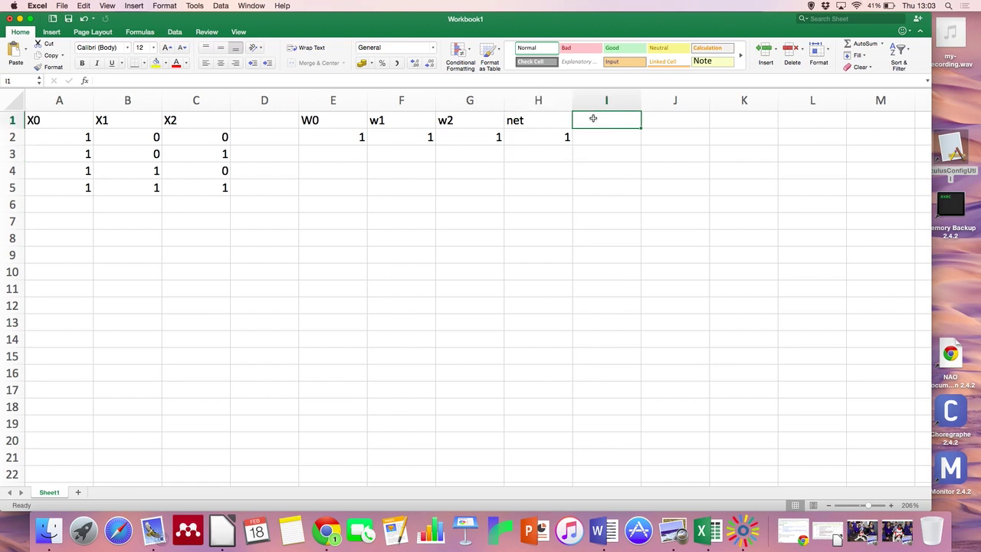
{"action": "type", "text": "Y"}
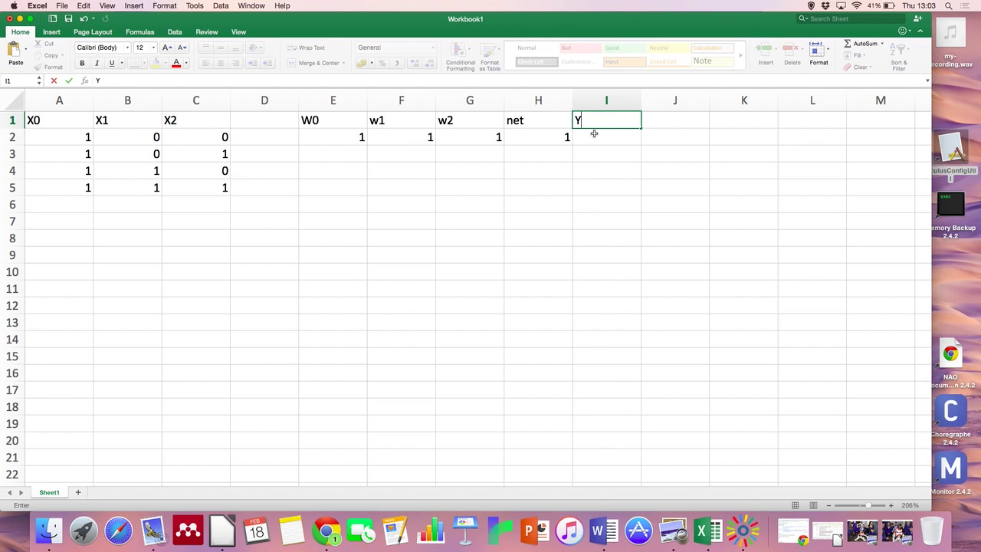
{"action": "left_click", "coordinate": [594, 138]}
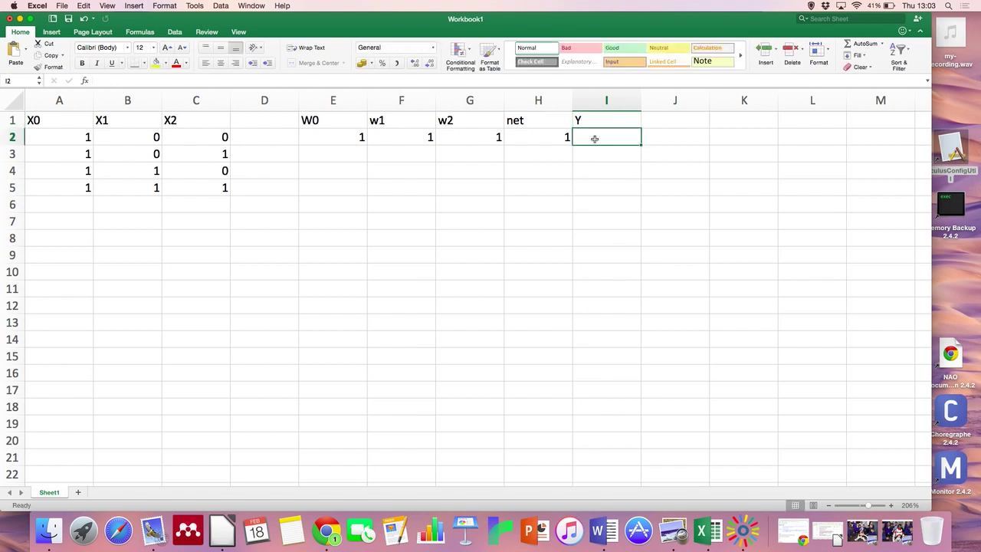
{"action": "type", "text": "=if"}
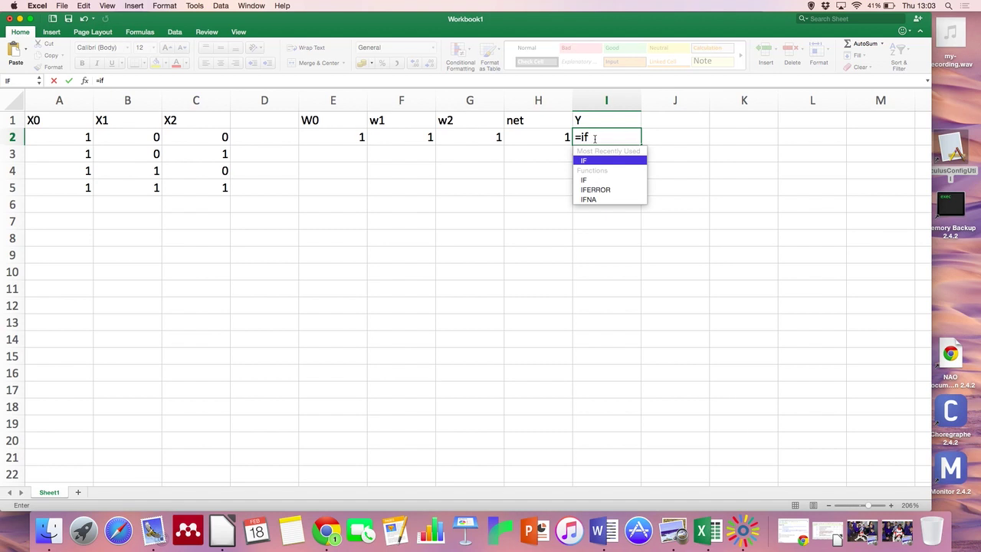
{"action": "type", "text": "("}
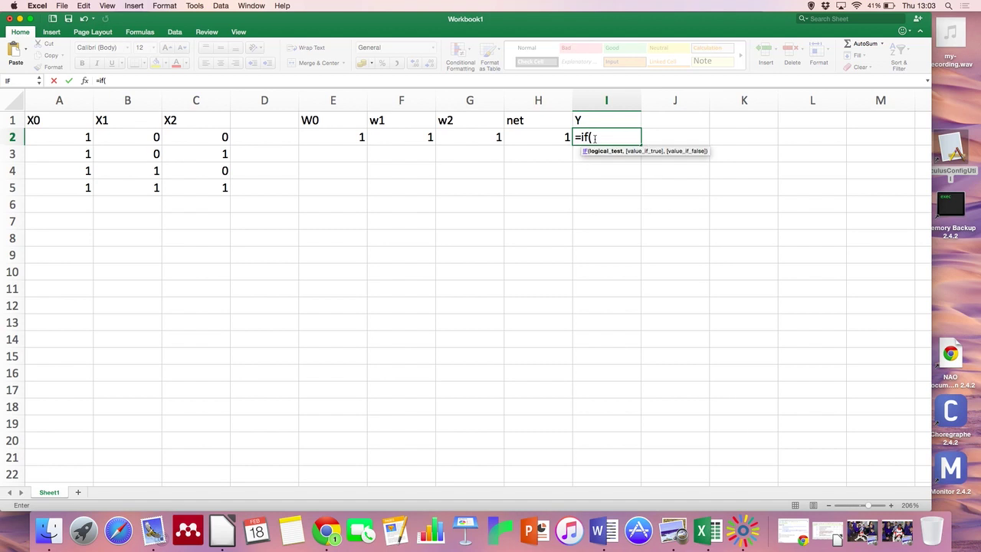
{"action": "left_click", "coordinate": [547, 140]}
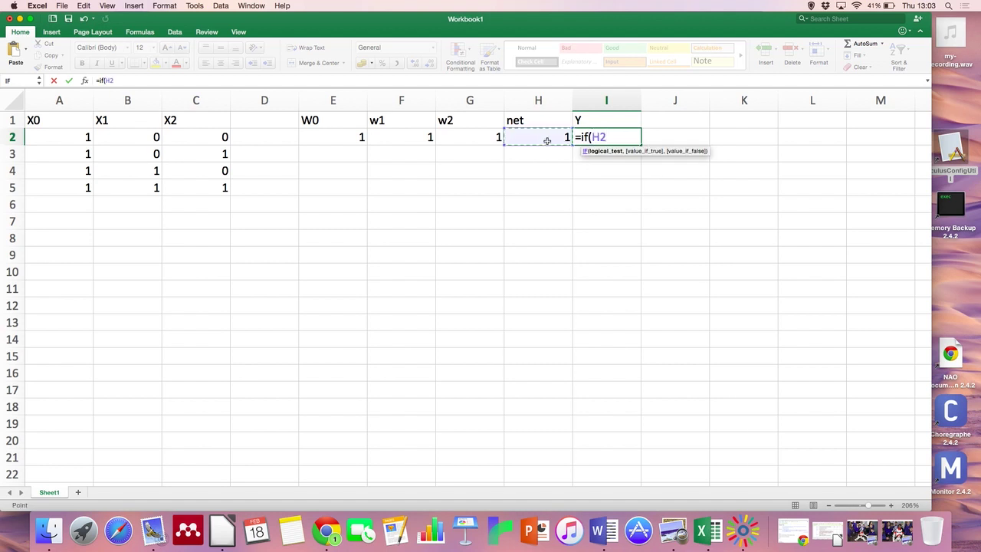
{"action": "type", "text": ">=0,1,"}
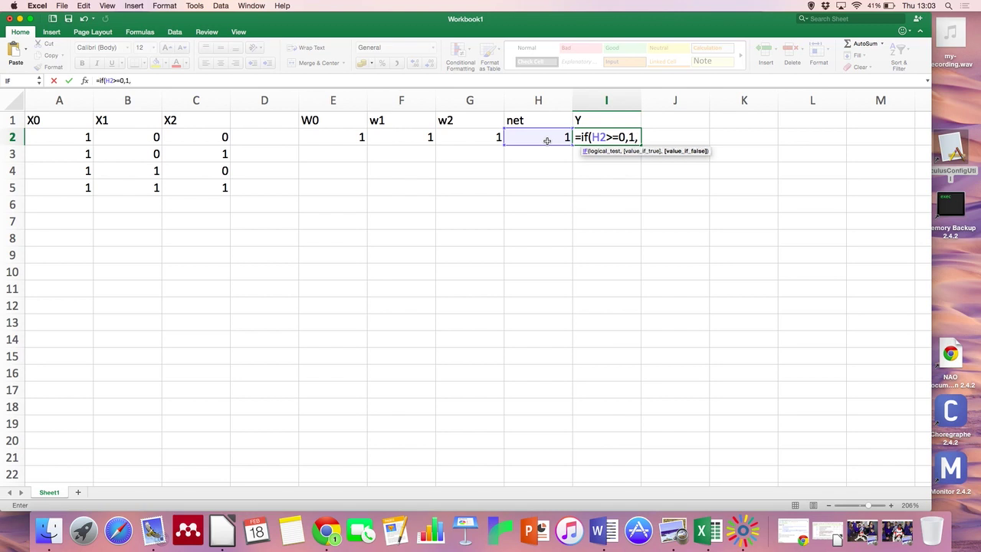
{"action": "type", "text": "0)"}
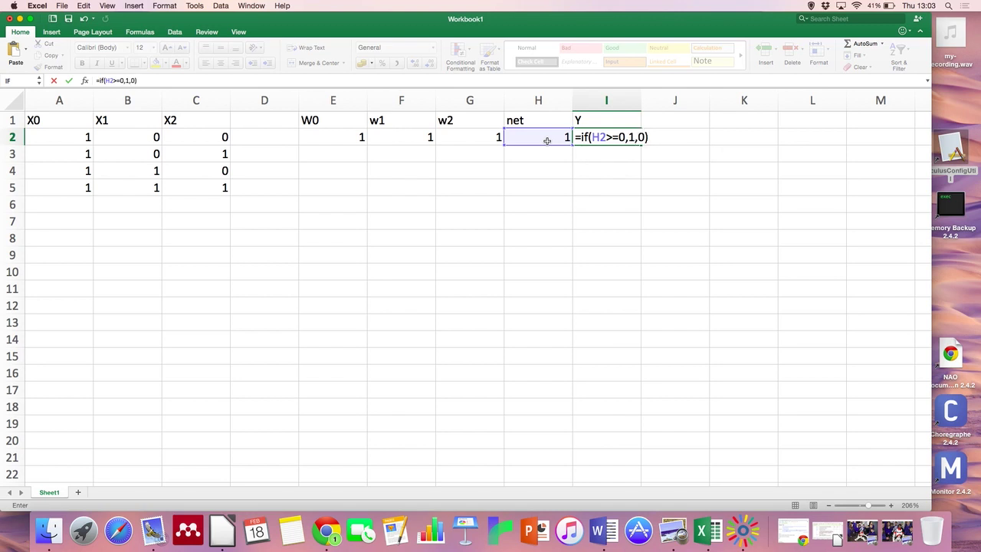
{"action": "key", "text": "Return"}
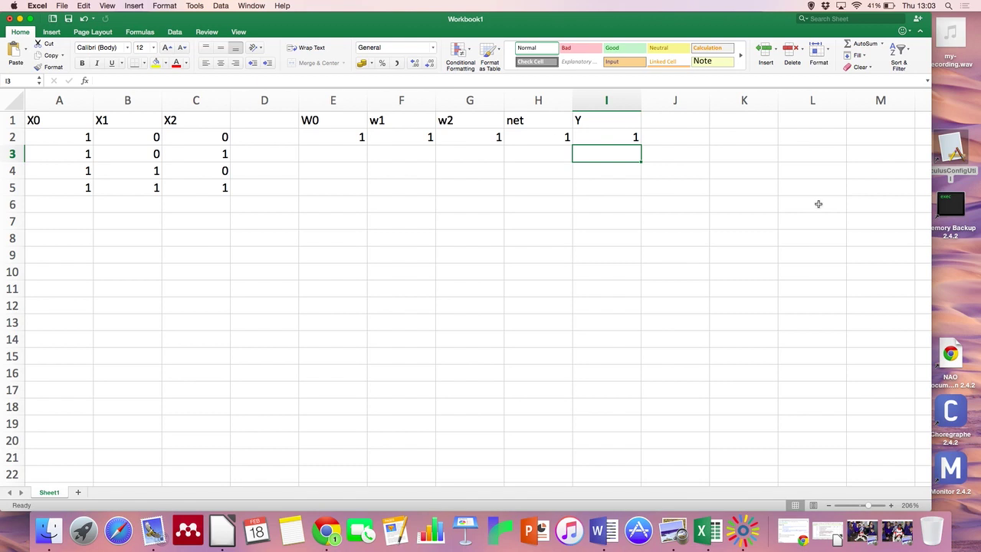
Widen the workbook window and enter the headers changeW0, changeW1 and changeW2 in cells K1 to M1
{"action": "left_click_drag", "start_coordinate": [929, 208], "coordinate": [978, 207]}
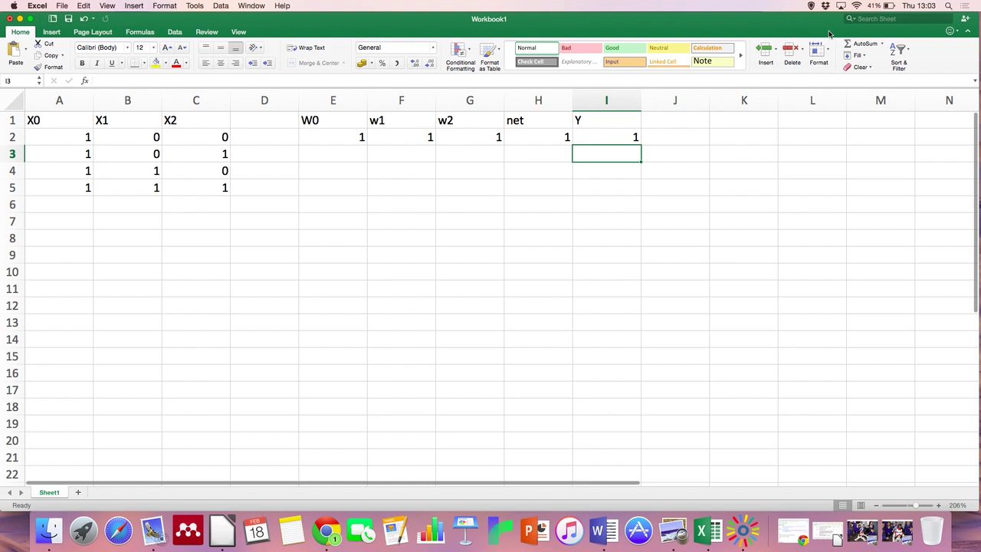
{"action": "left_click", "coordinate": [720, 119]}
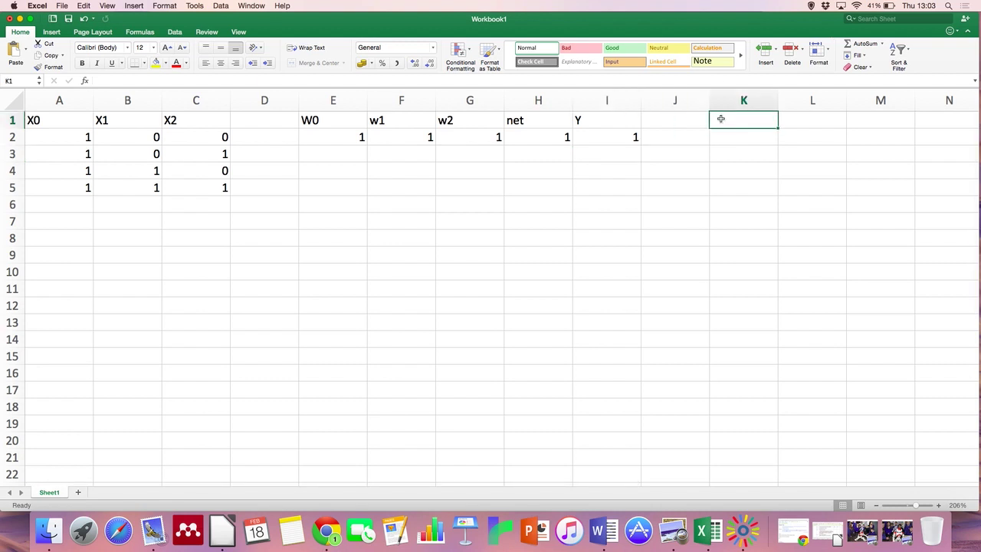
{"action": "type", "text": "change"}
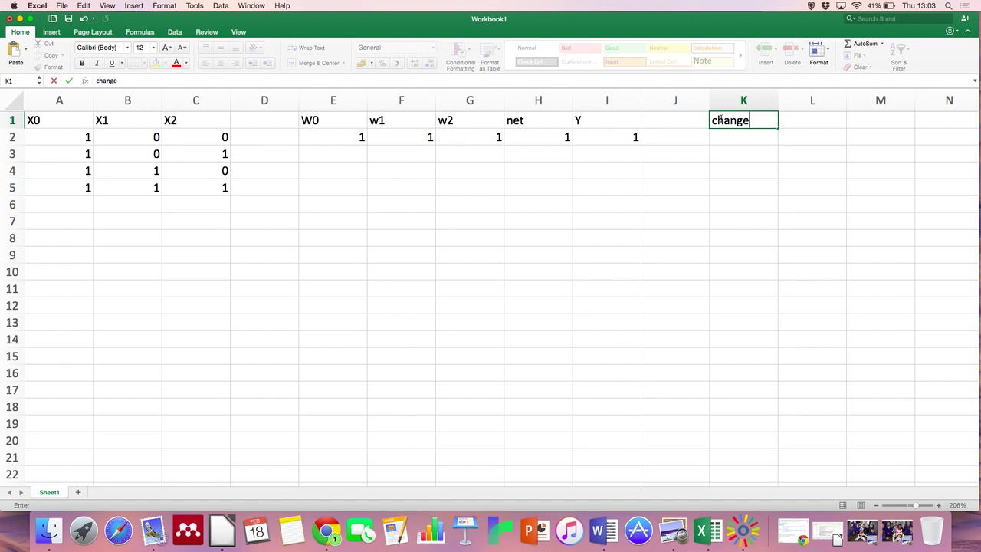
{"action": "type", "text": "W0"}
{"action": "left_click", "coordinate": [784, 120]}
{"action": "type", "text": "change"}
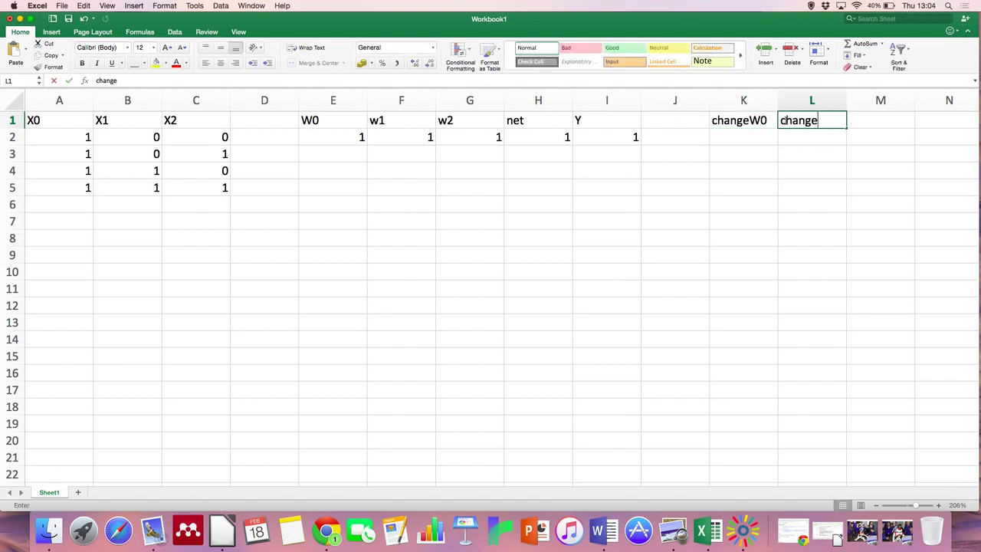
{"action": "type", "text": "W1"}
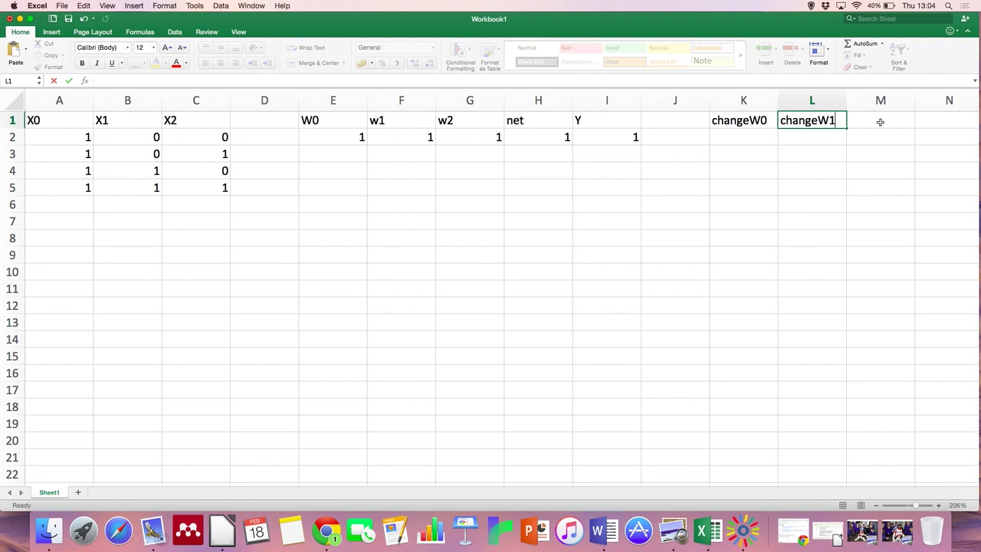
{"action": "left_click", "coordinate": [880, 121]}
{"action": "type", "text": "change"}
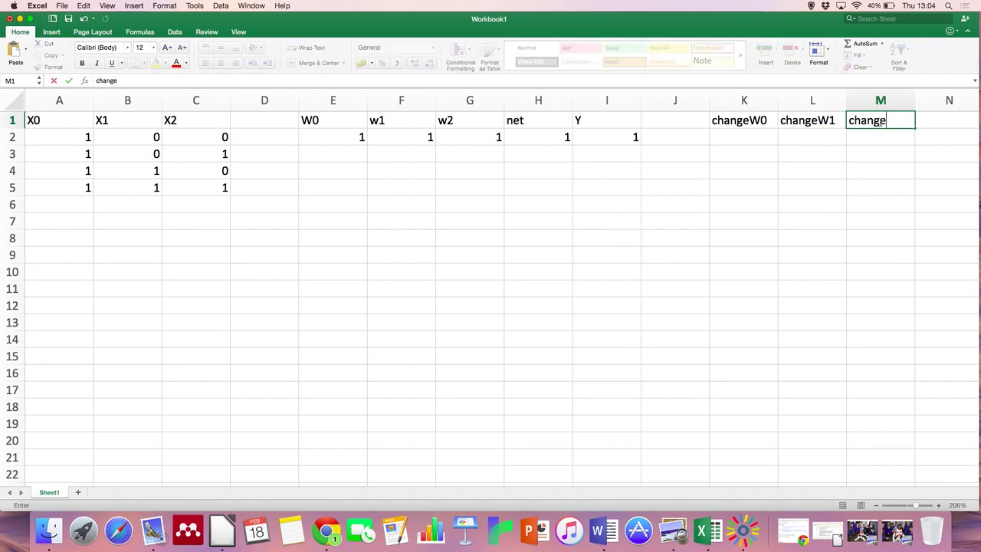
{"action": "type", "text": "W2"}
{"action": "left_click", "coordinate": [753, 134]}
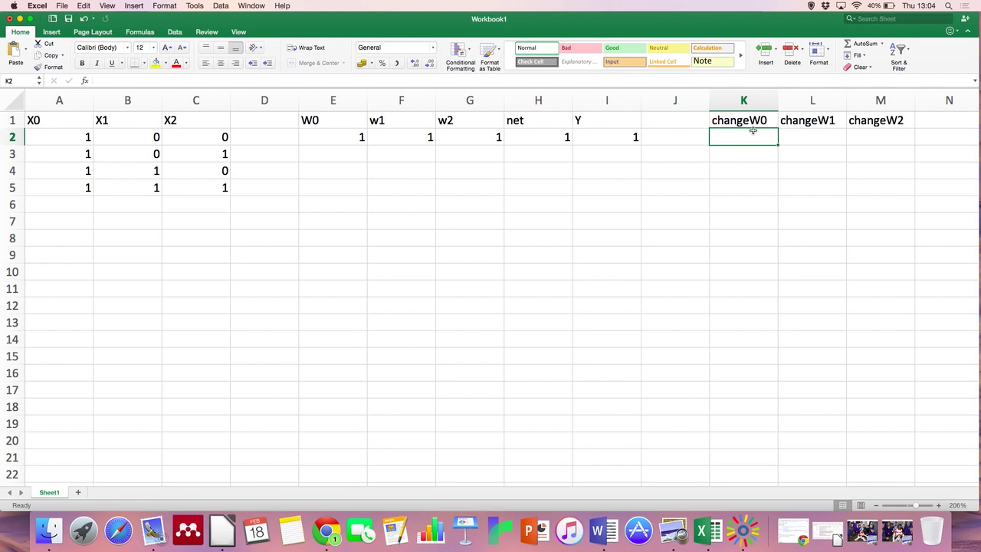
Enter the header Desired output in cell J1
{"action": "left_click", "coordinate": [666, 123]}
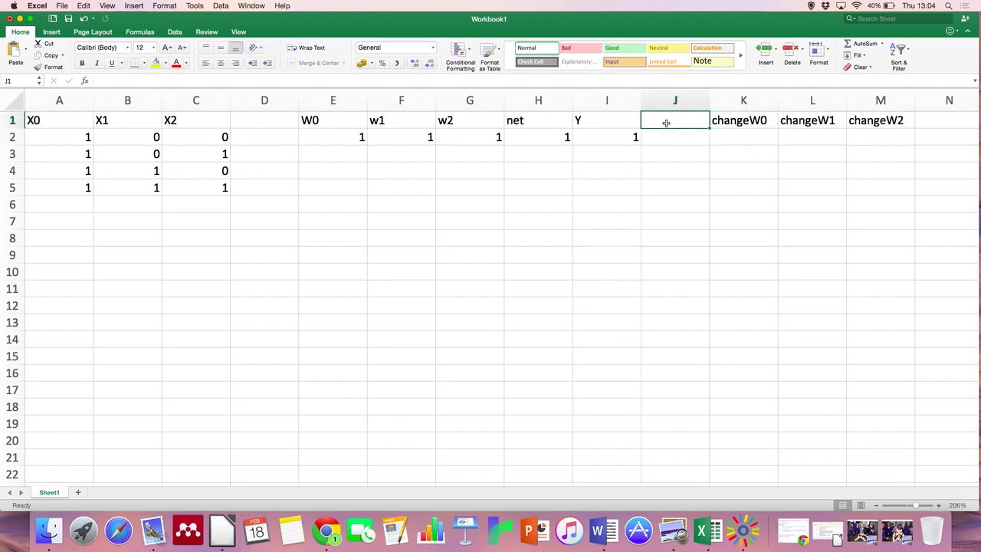
{"action": "type", "text": "Desired"}
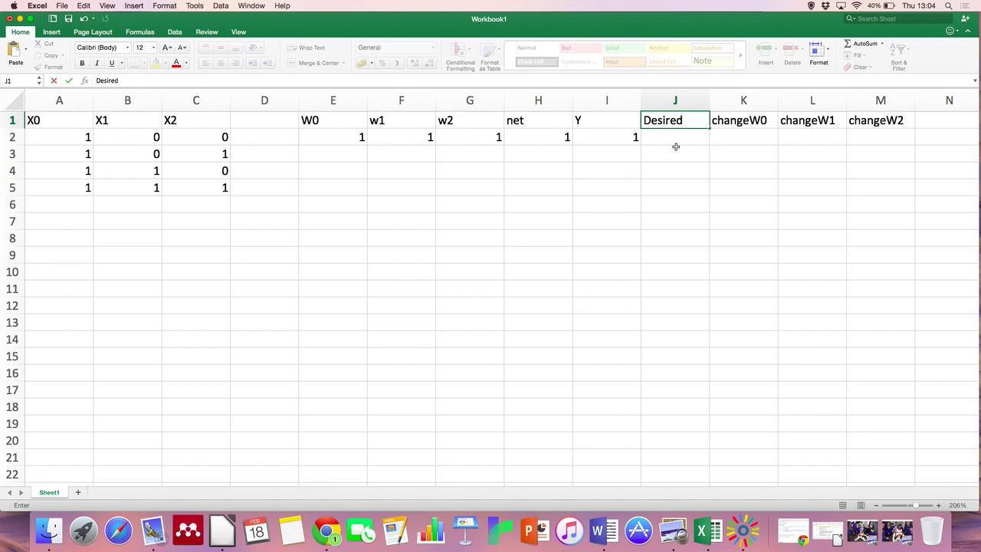
{"action": "type", "text": " outpu"}
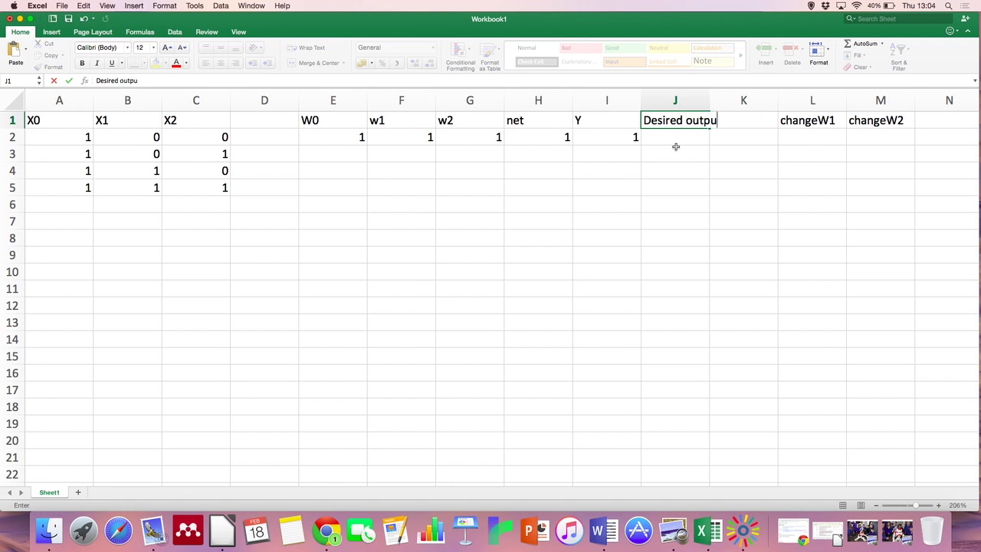
{"action": "type", "text": "t"}
Fill the desired output cells J2 to J5 with the values 0, 0, 0 and 1
{"action": "left_click", "coordinate": [671, 143]}
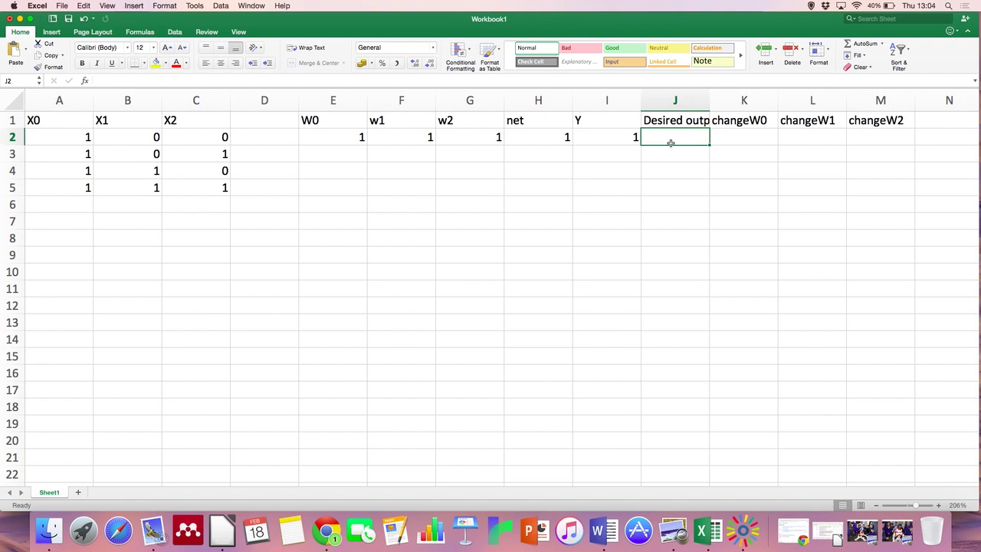
{"action": "type", "text": "0"}
{"action": "key", "text": "Return"}
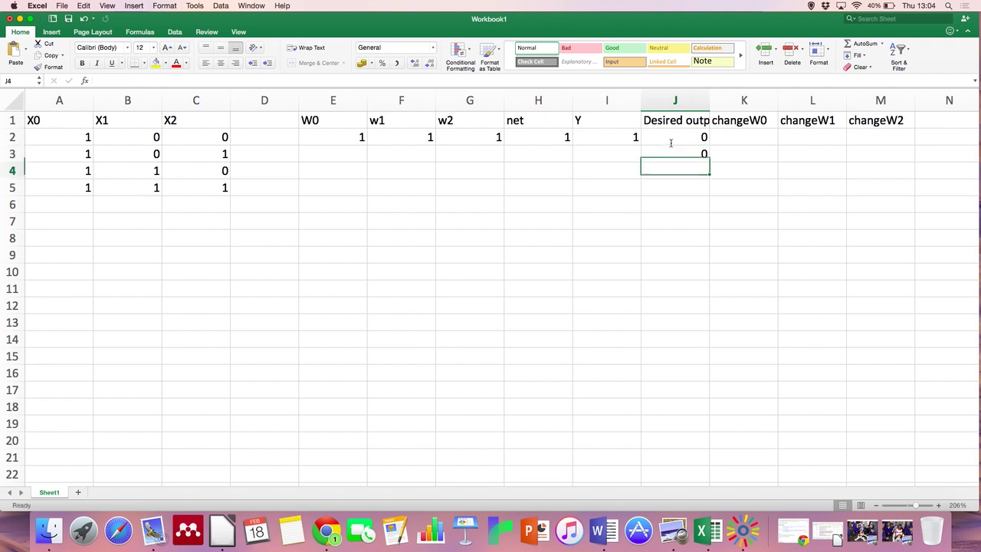
{"action": "type", "text": "0"}
{"action": "key", "text": "Return"}
{"action": "type", "text": "1"}
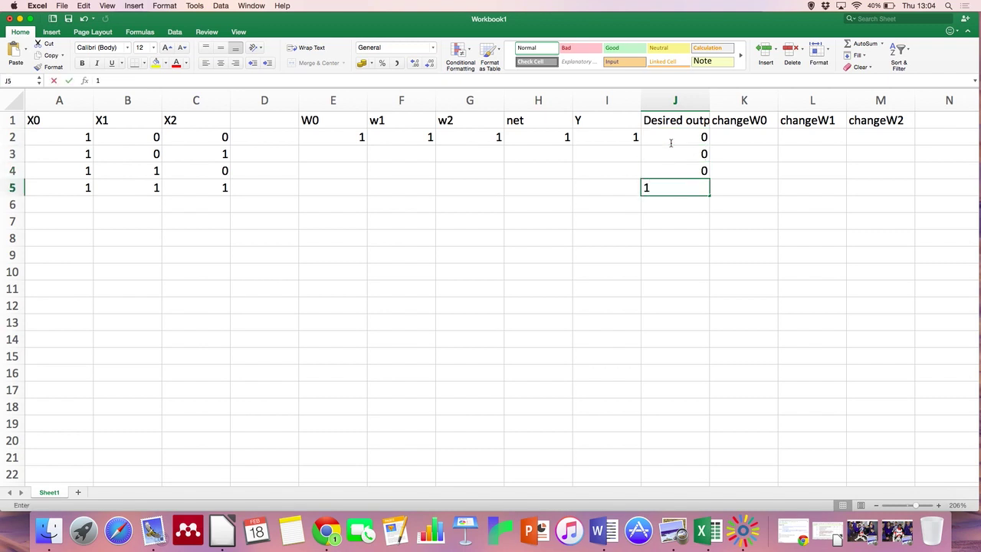
{"action": "key", "text": "Tab"}
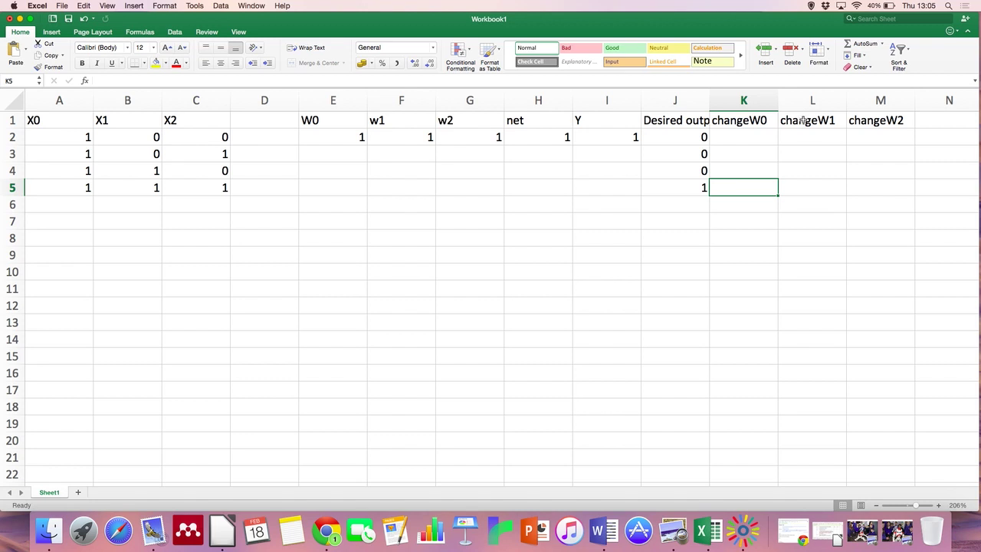
Add the header learning coeff in N1 and set its value in N2 to 0.5
{"action": "left_click", "coordinate": [747, 137]}
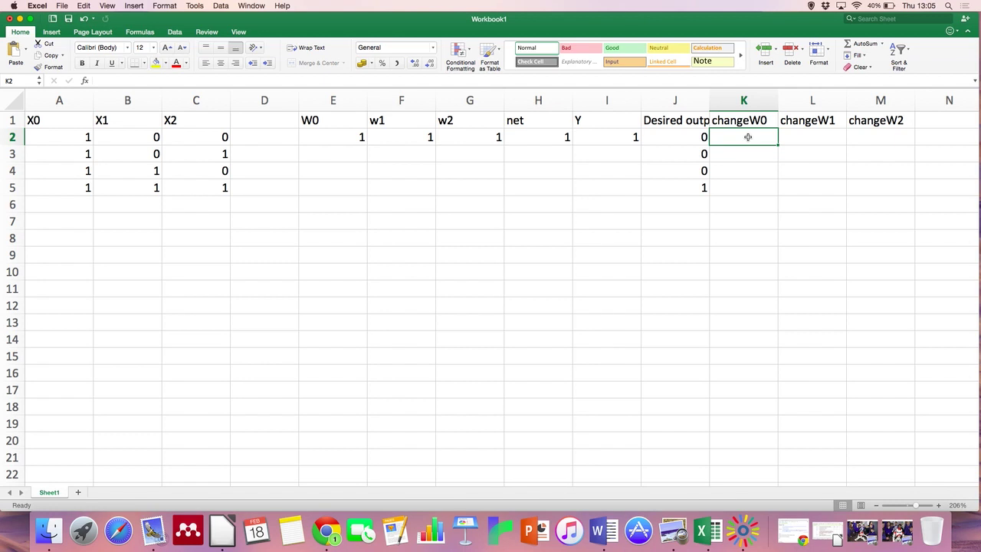
{"action": "left_click", "coordinate": [944, 122]}
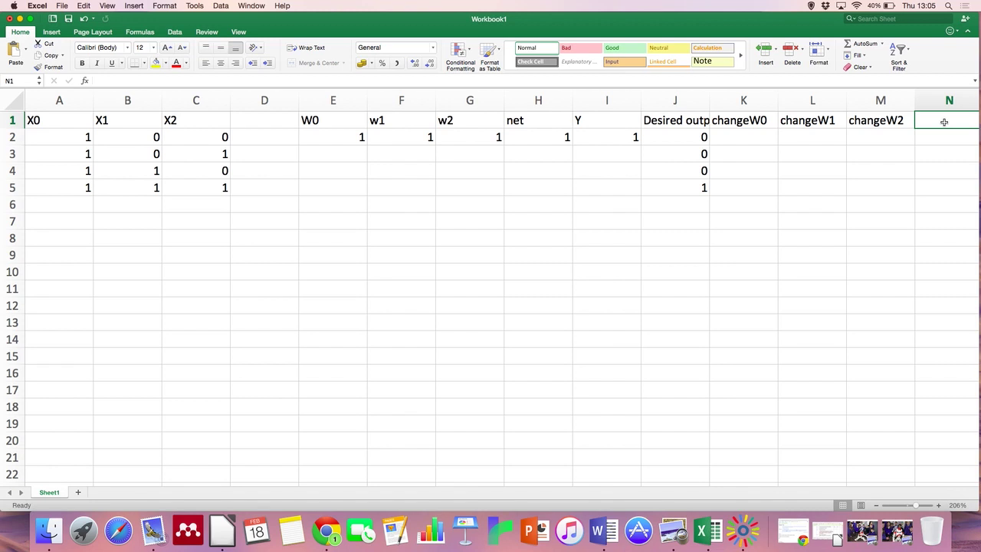
{"action": "type", "text": "learm"}
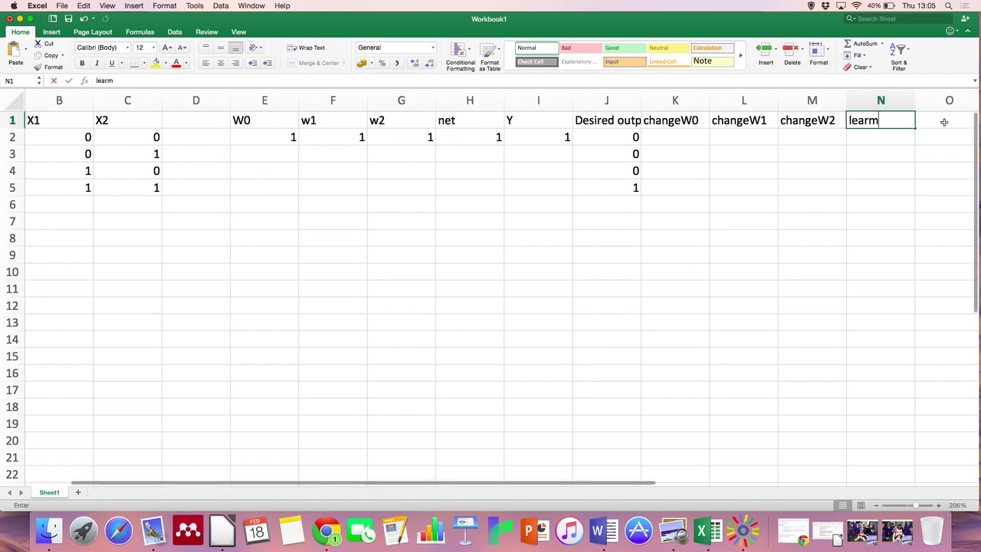
{"action": "key", "text": "BackSpace"}
{"action": "type", "text": "n"}
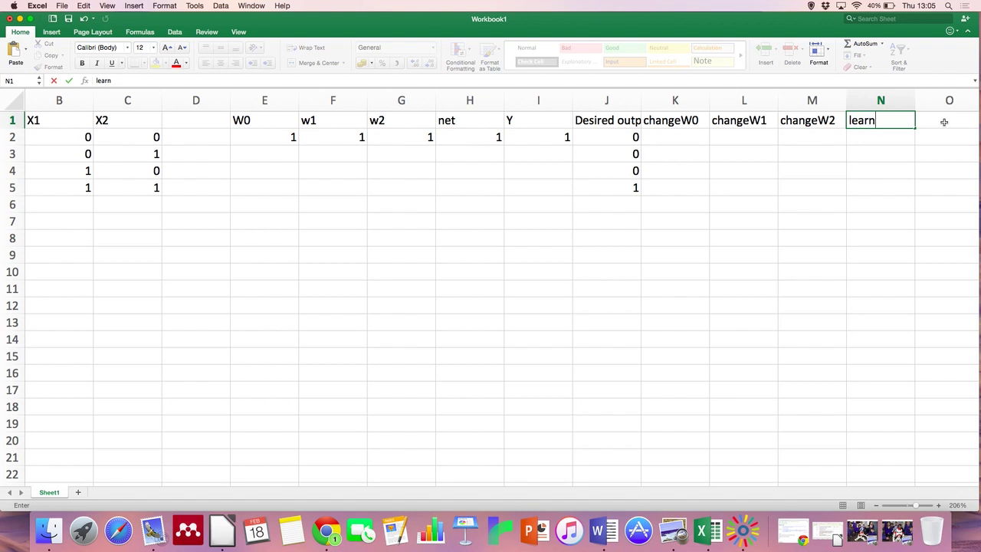
{"action": "type", "text": "ing coeff"}
{"action": "left_click", "coordinate": [892, 136]}
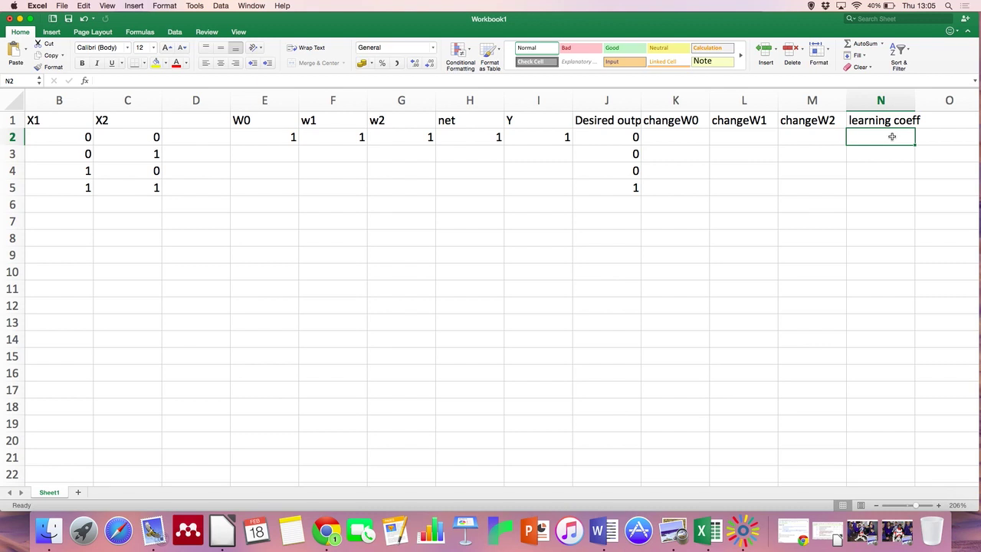
{"action": "type", "text": "0.5"}
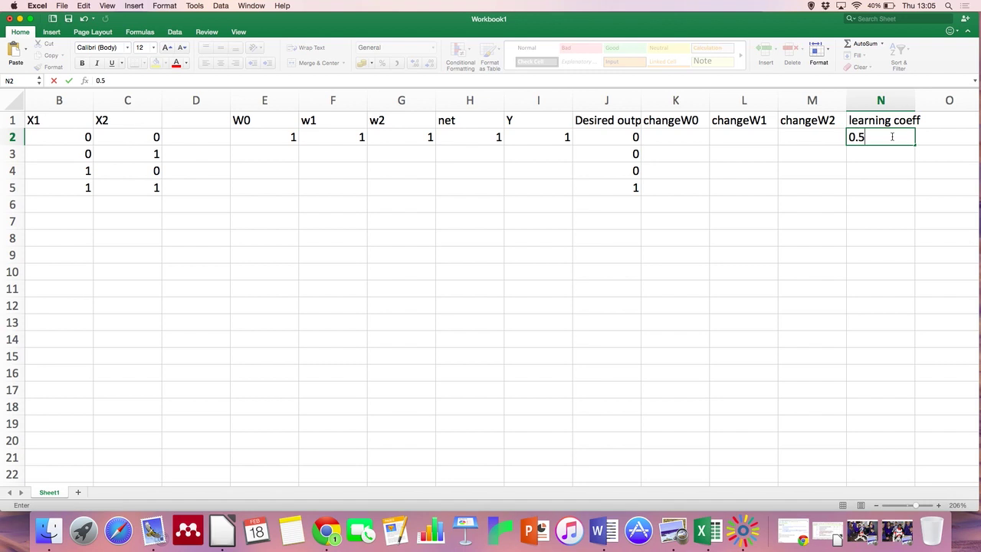
Enter the changeW0 formula =$N$2*A2*(J2-I2) in cell K2
{"action": "left_click", "coordinate": [682, 138]}
{"action": "type", "text": "="}
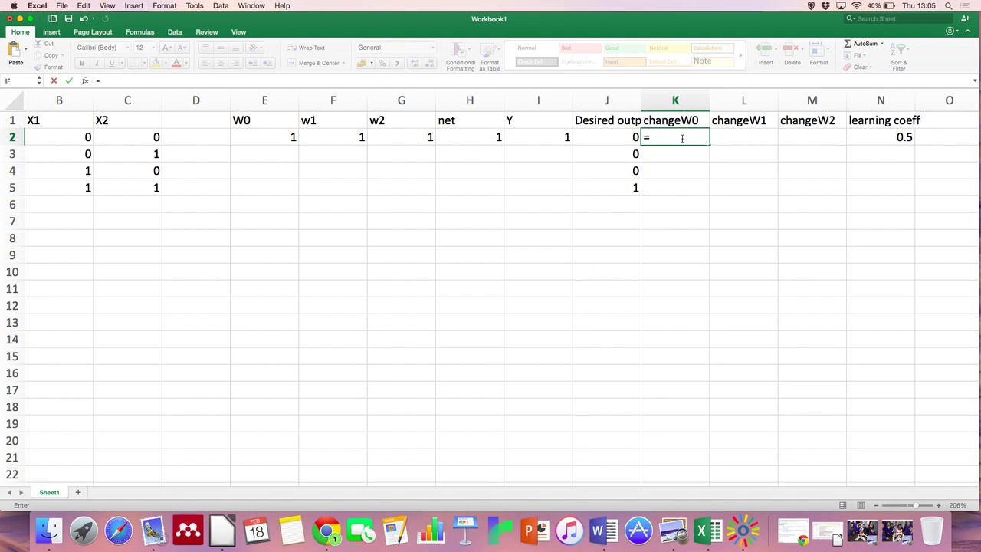
{"action": "left_click", "coordinate": [861, 136]}
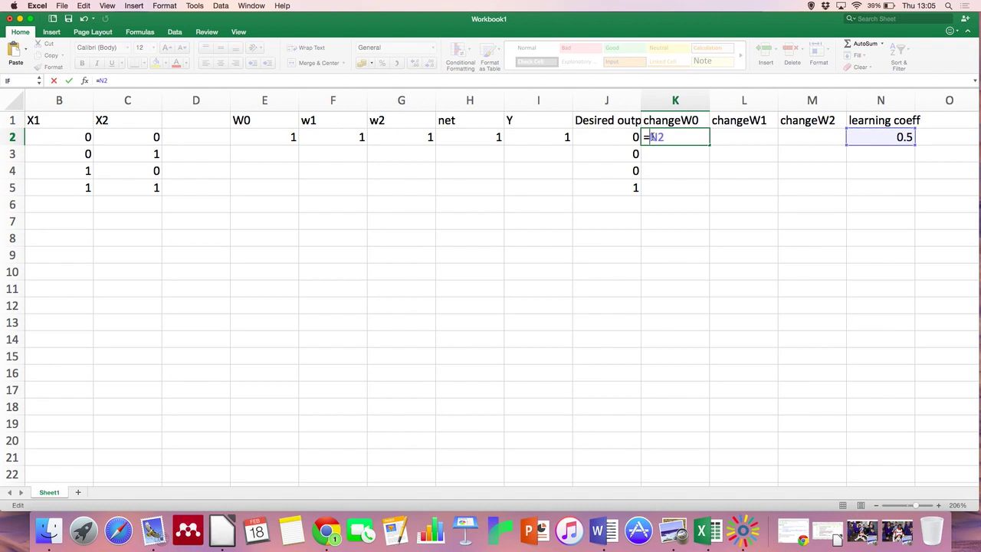
{"action": "type", "text": "$N$"}
{"action": "key", "text": "Right"}
{"action": "type", "text": "*"}
{"action": "scroll", "coordinate": [174, 288], "scroll_direction": "left", "scroll_amount": 2}
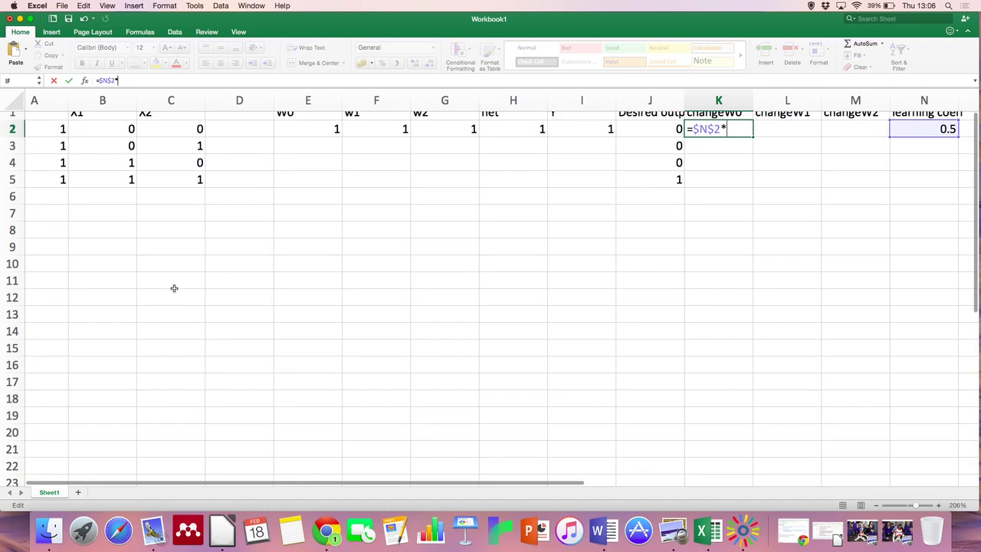
{"action": "scroll", "coordinate": [174, 288], "scroll_direction": "left", "scroll_amount": 1}
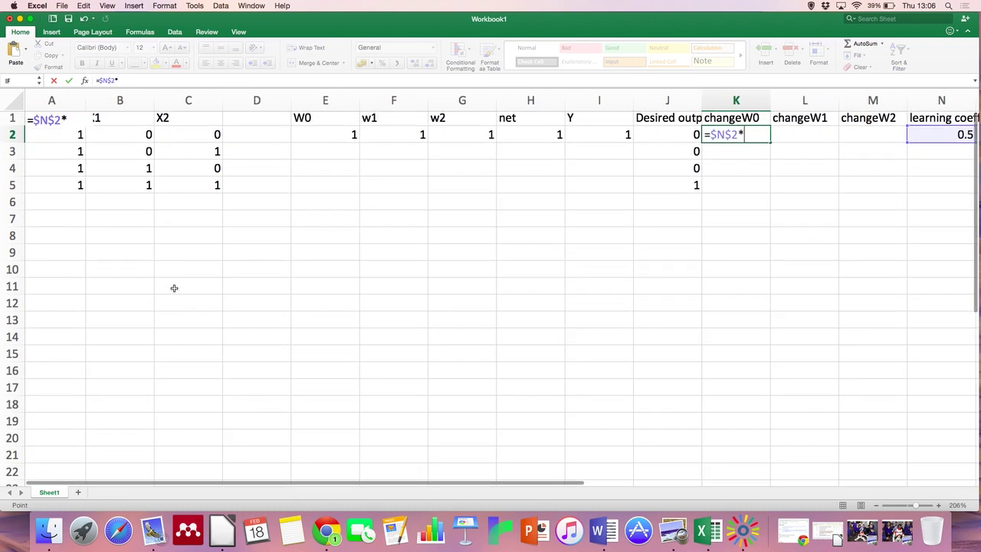
{"action": "left_click", "coordinate": [66, 137]}
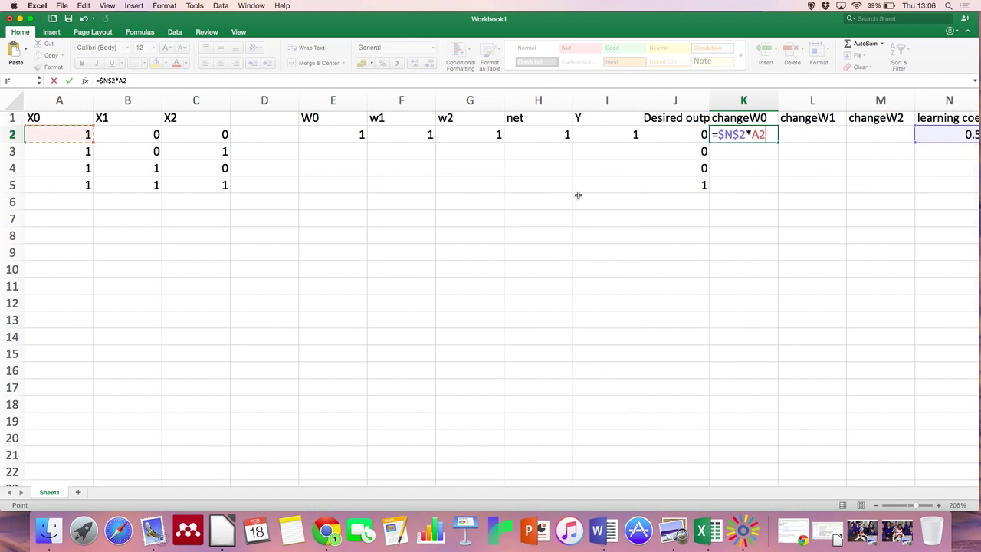
{"action": "type", "text": "*("}
{"action": "left_click", "coordinate": [678, 136]}
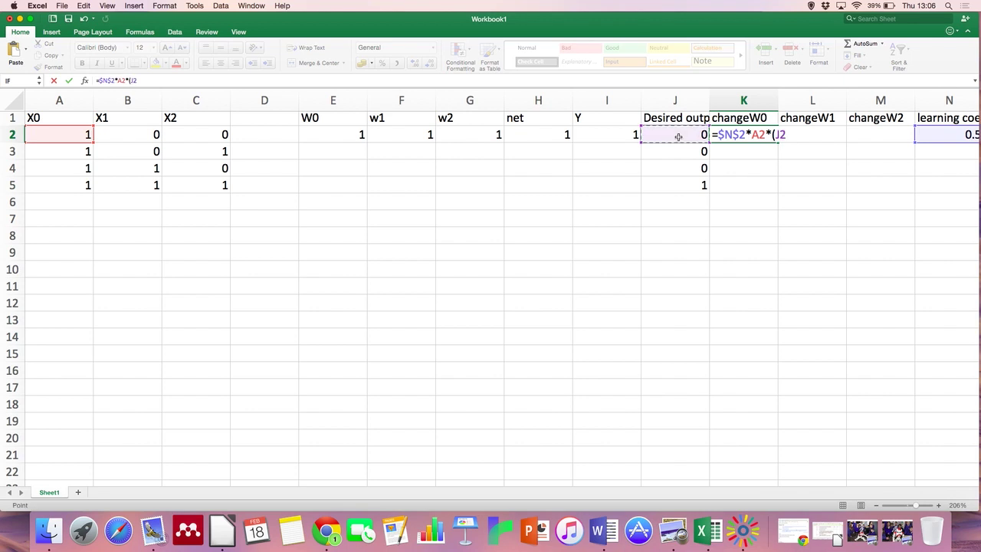
{"action": "type", "text": "-"}
{"action": "left_click", "coordinate": [625, 139]}
{"action": "type", "text": ")"}
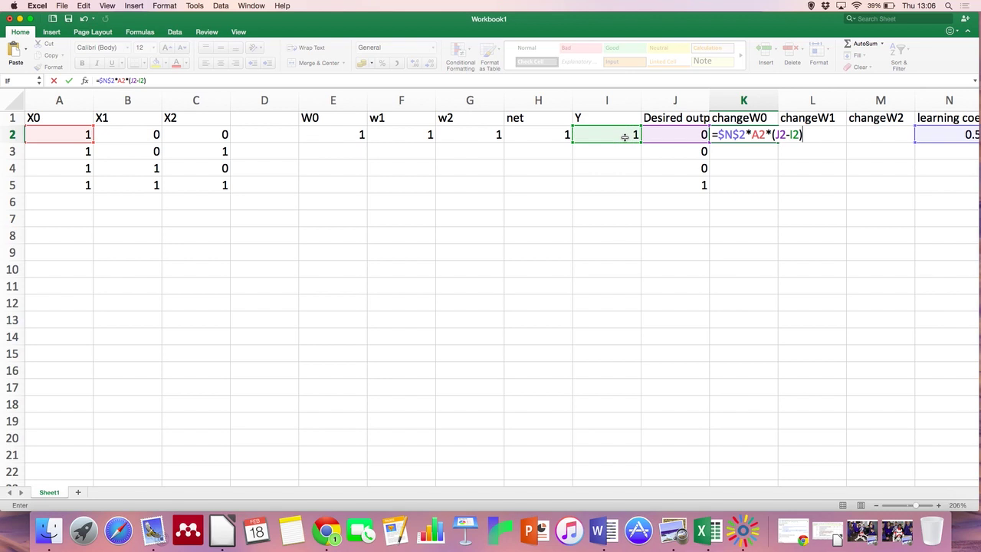
{"action": "key", "text": "Return"}
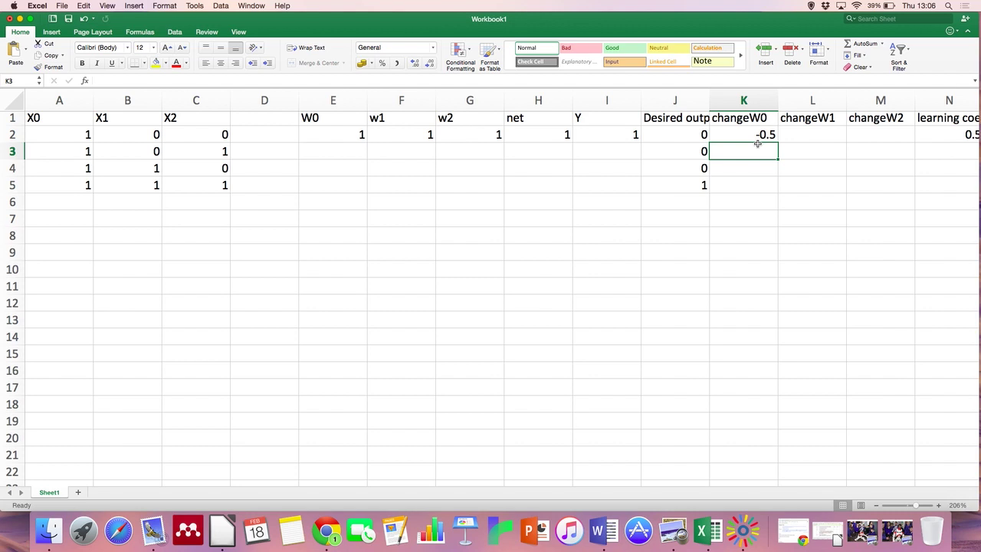
Enter the changeW1 formula =$N$2*B2*(J2-I2) in cell L2
{"action": "left_click", "coordinate": [798, 134]}
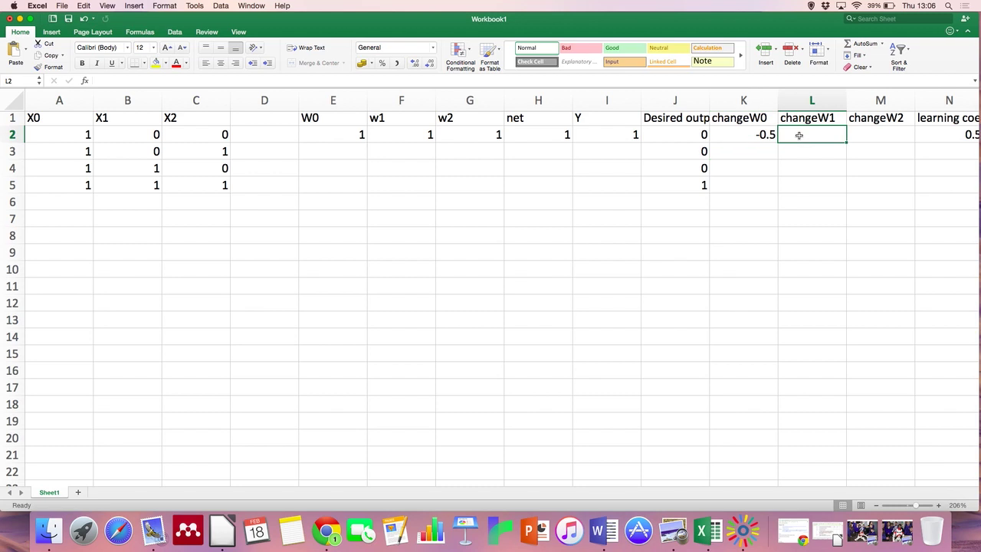
{"action": "type", "text": "="}
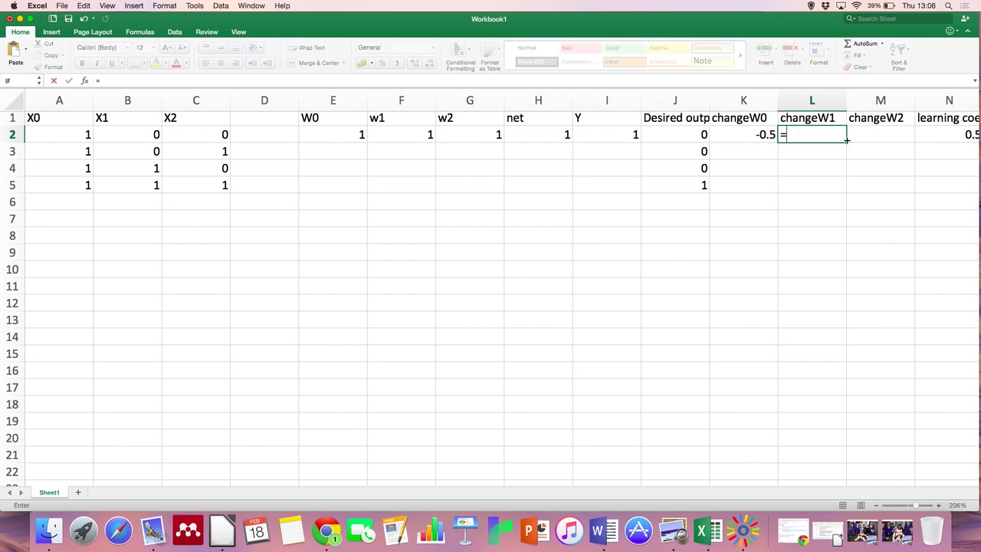
{"action": "left_click", "coordinate": [955, 135]}
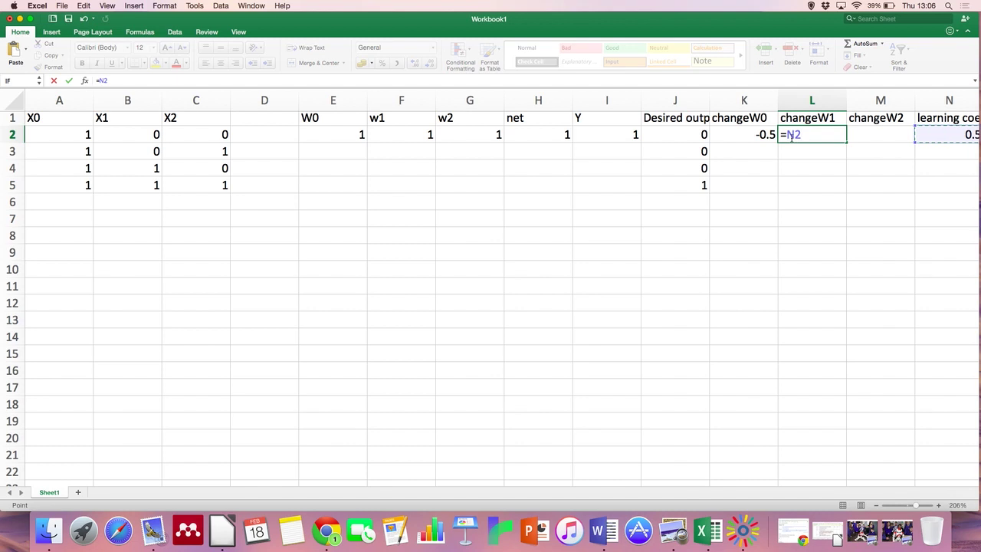
{"action": "left_click", "coordinate": [791, 136]}
{"action": "type", "text": "$N$2*"}
{"action": "left_click", "coordinate": [146, 135]}
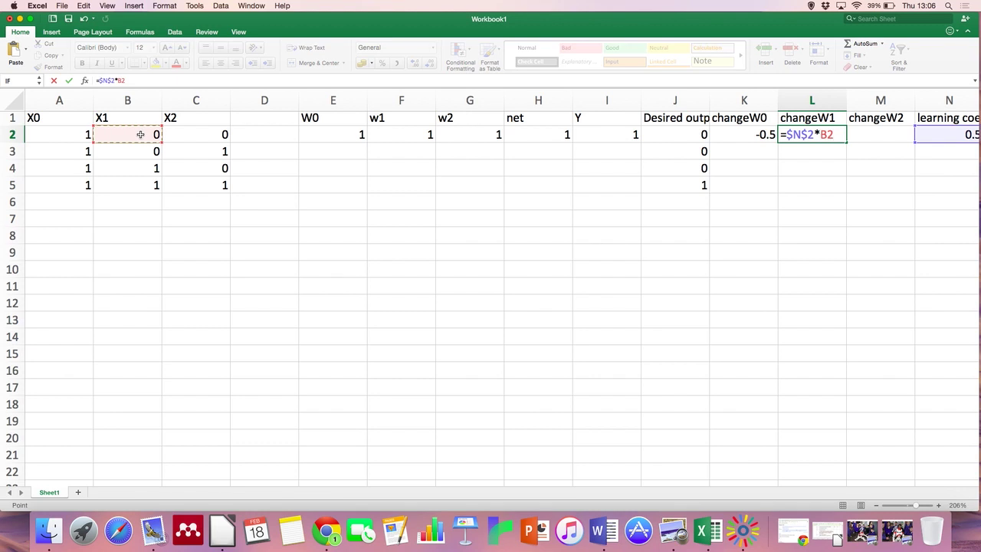
{"action": "type", "text": "*("}
{"action": "left_click", "coordinate": [680, 136]}
{"action": "type", "text": "-"}
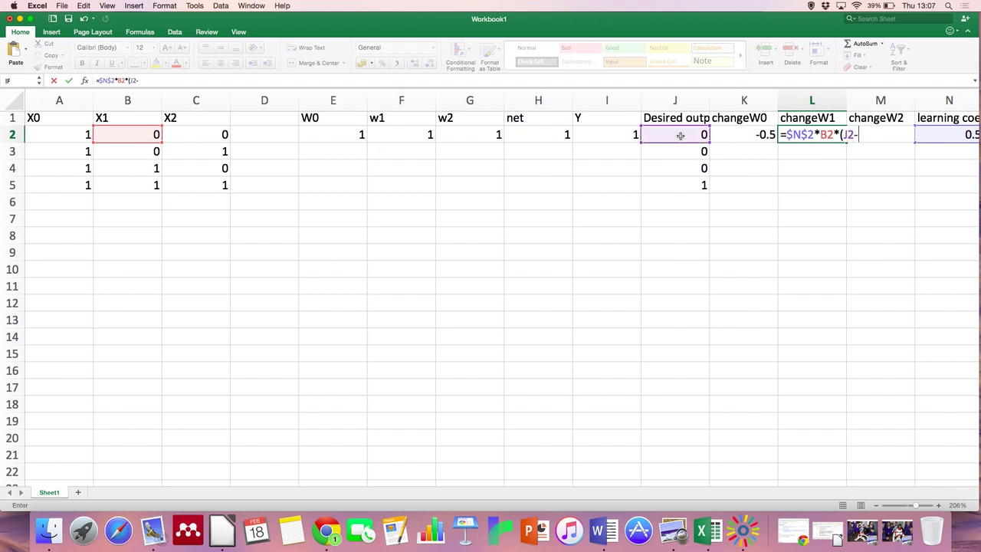
{"action": "left_click", "coordinate": [613, 135]}
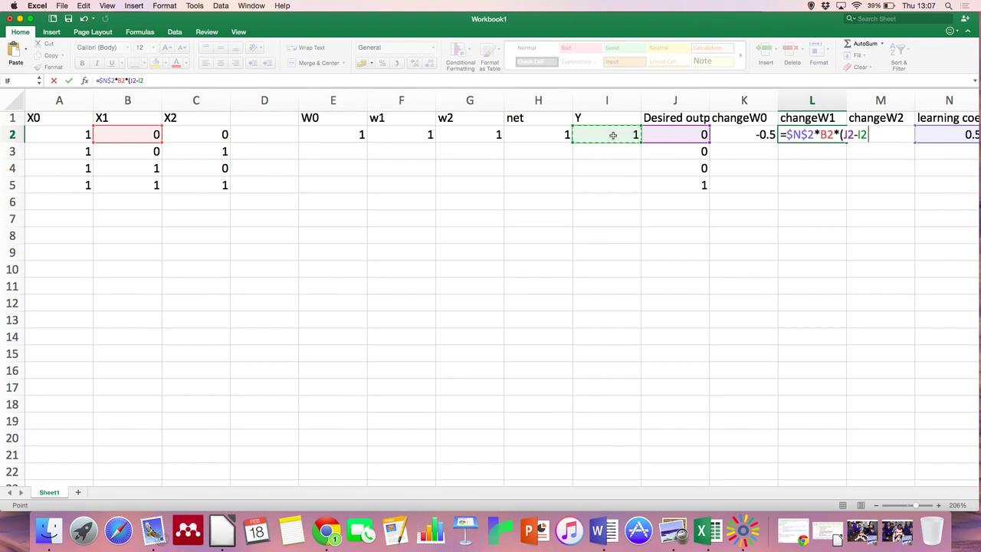
{"action": "type", "text": ")"}
{"action": "key", "text": "Return"}
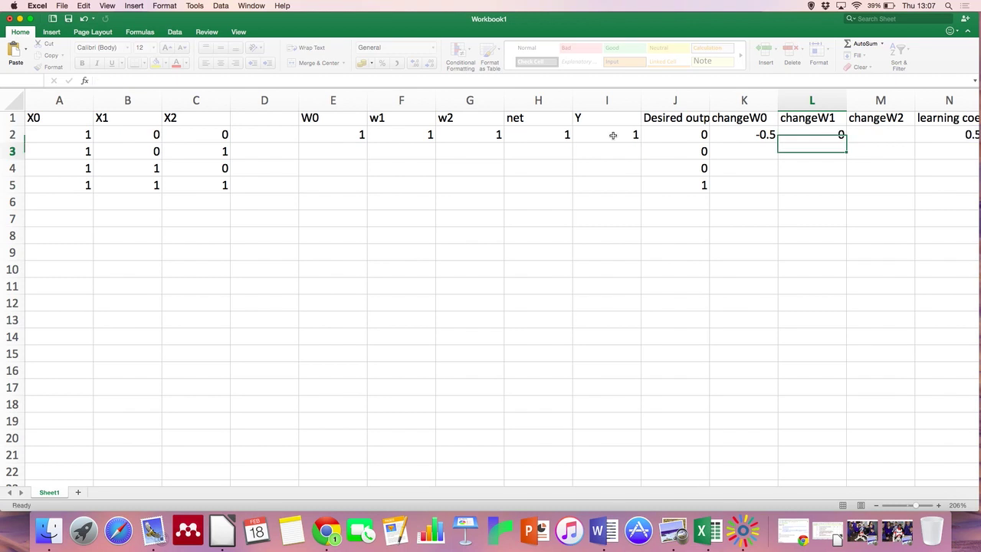
Enter the changeW2 formula =$N$2*C2*(J2-I2) in cell M2
{"action": "left_click", "coordinate": [885, 135]}
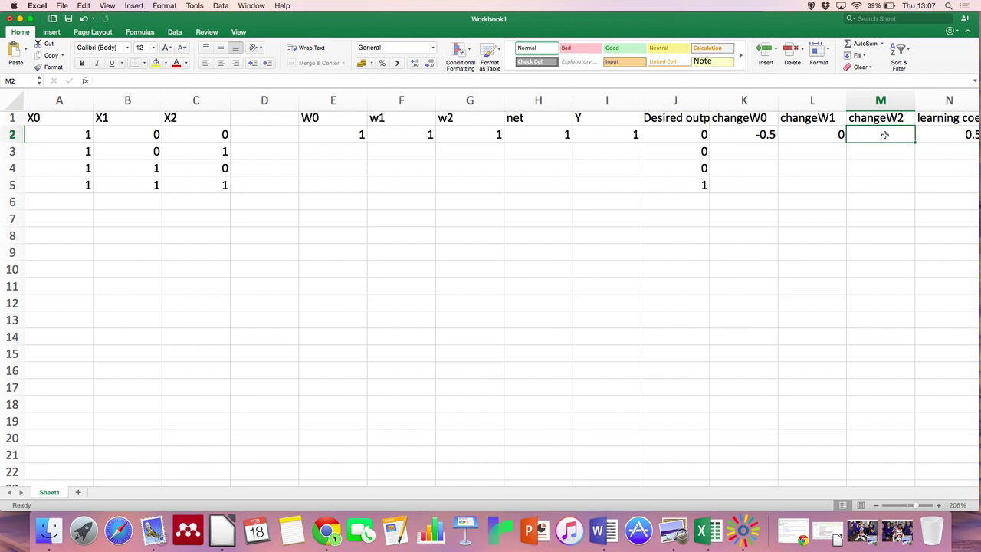
{"action": "type", "text": "="}
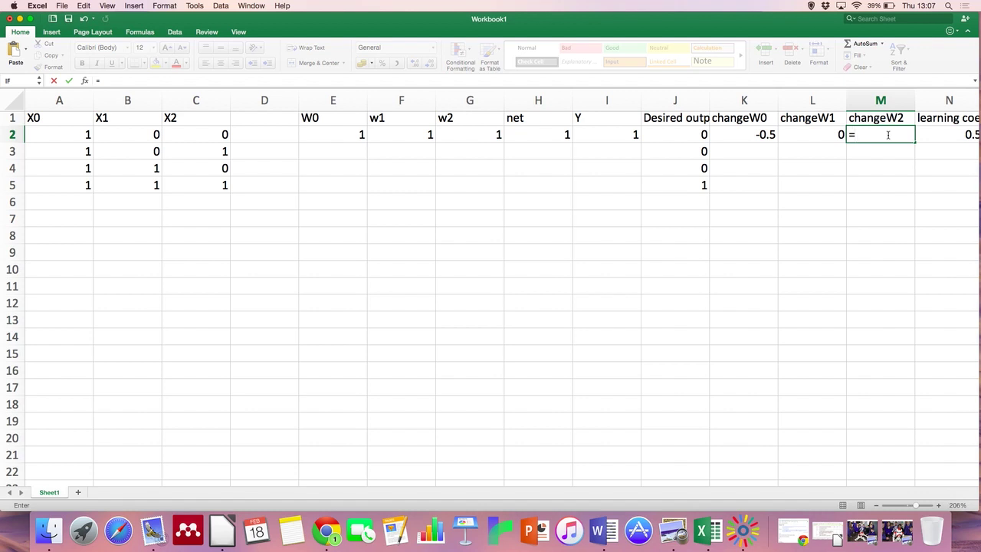
{"action": "left_click", "coordinate": [948, 136]}
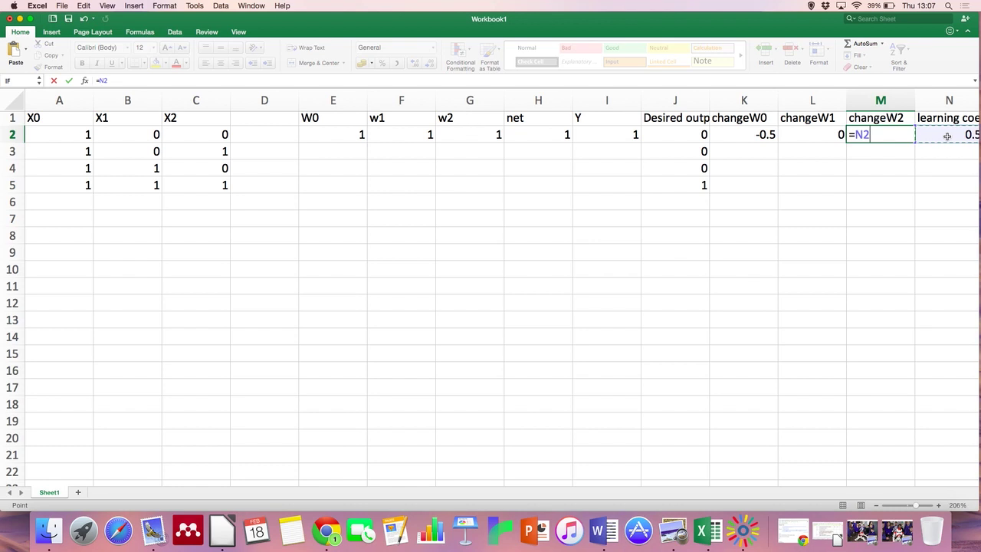
{"action": "key", "text": "BackSpace"}
{"action": "key", "text": "BackSpace"}
{"action": "type", "text": "M"}
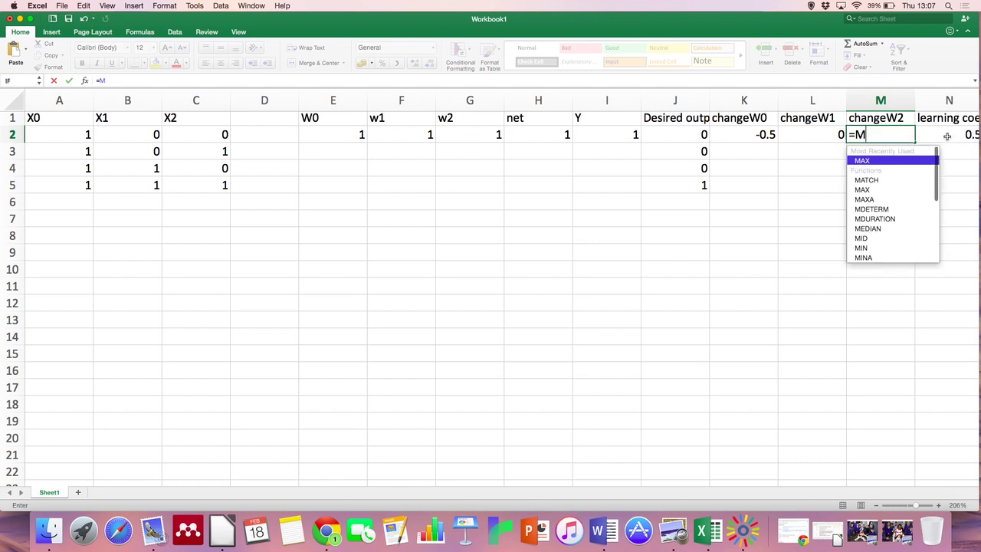
{"action": "key", "text": "BackSpace"}
{"action": "type", "text": "$"}
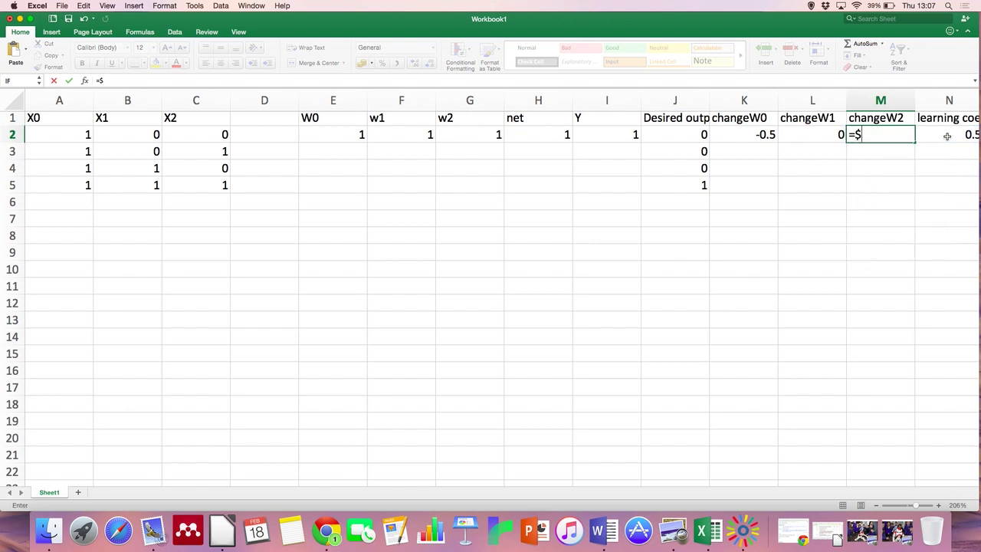
{"action": "type", "text": "N$2"}
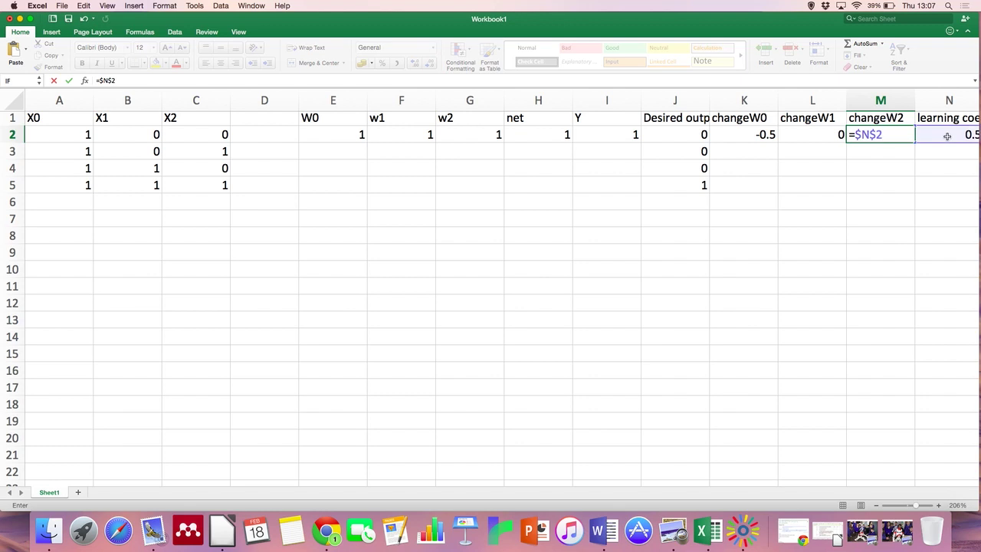
{"action": "type", "text": "*"}
{"action": "left_click", "coordinate": [207, 136]}
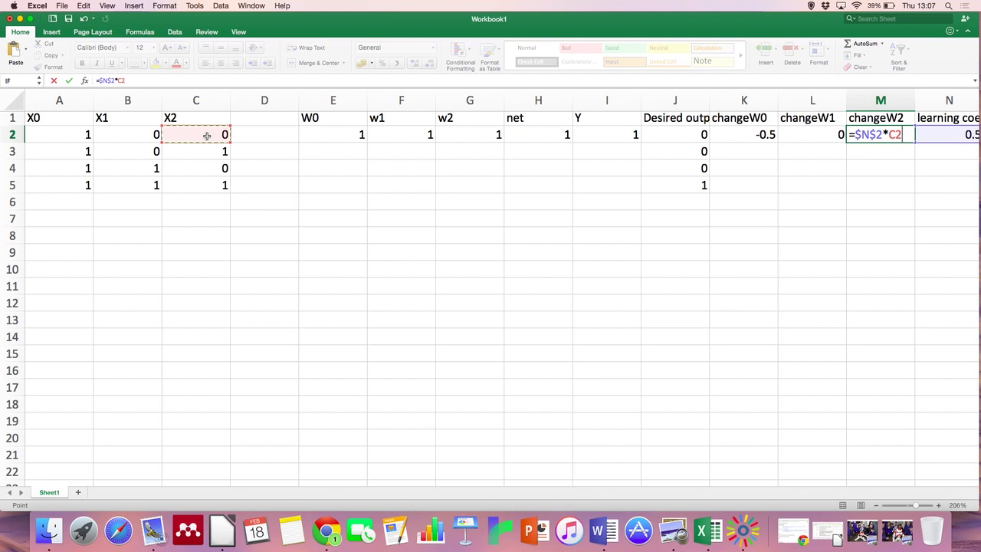
{"action": "type", "text": "*("}
{"action": "left_click", "coordinate": [676, 138]}
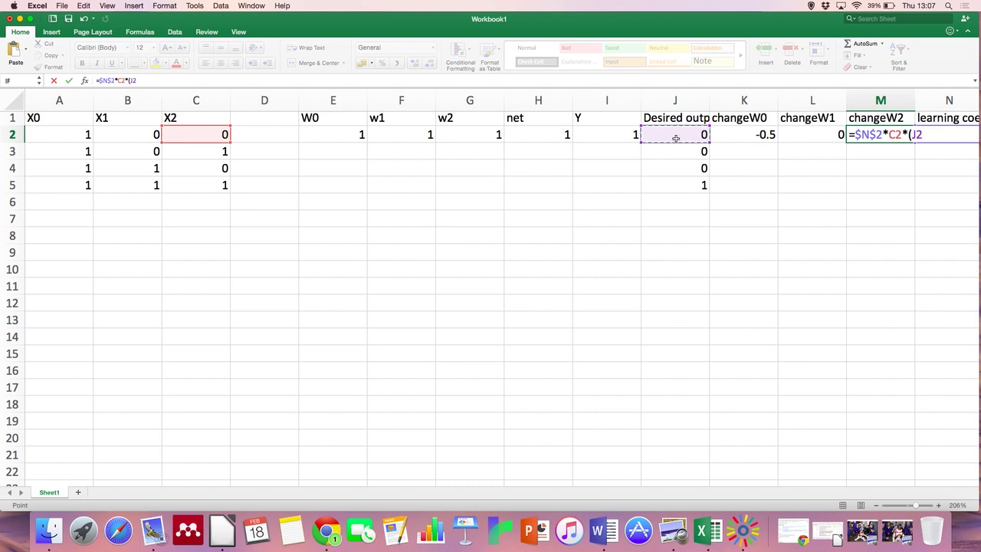
{"action": "type", "text": "-"}
{"action": "left_click", "coordinate": [618, 136]}
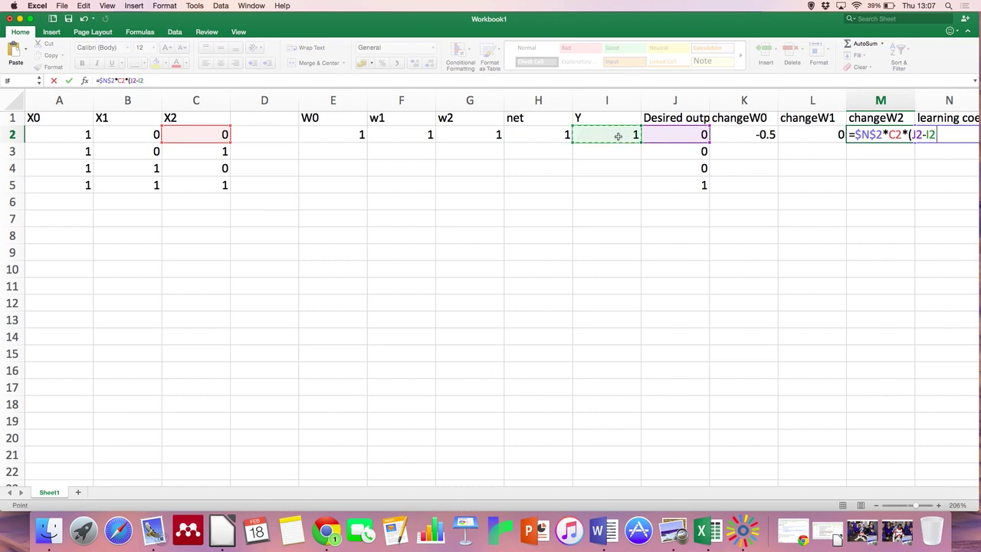
{"action": "type", "text": ")"}
{"action": "key", "text": "Return"}
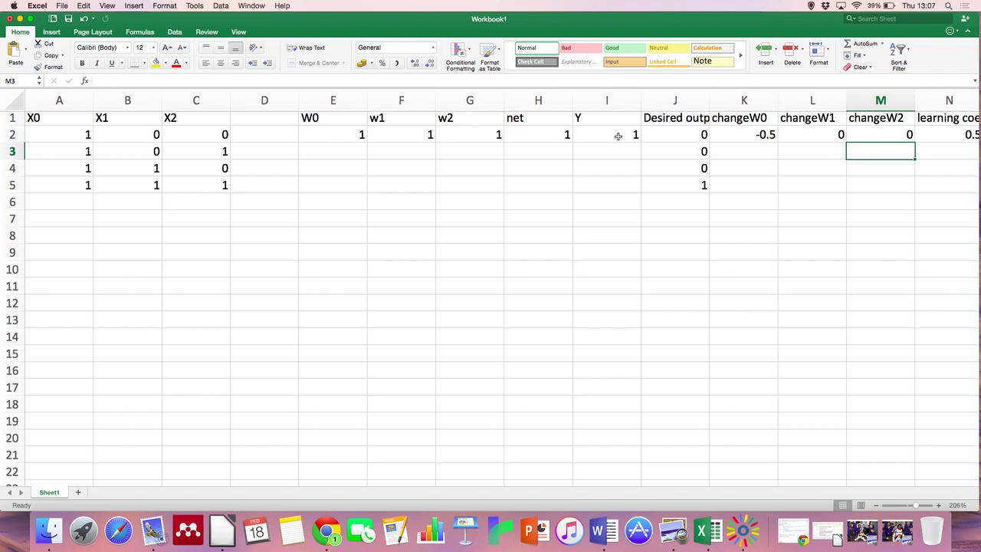
Calculate the updated W0 weight in cell E3 with the formula =E2+K2
{"action": "left_click", "coordinate": [322, 151]}
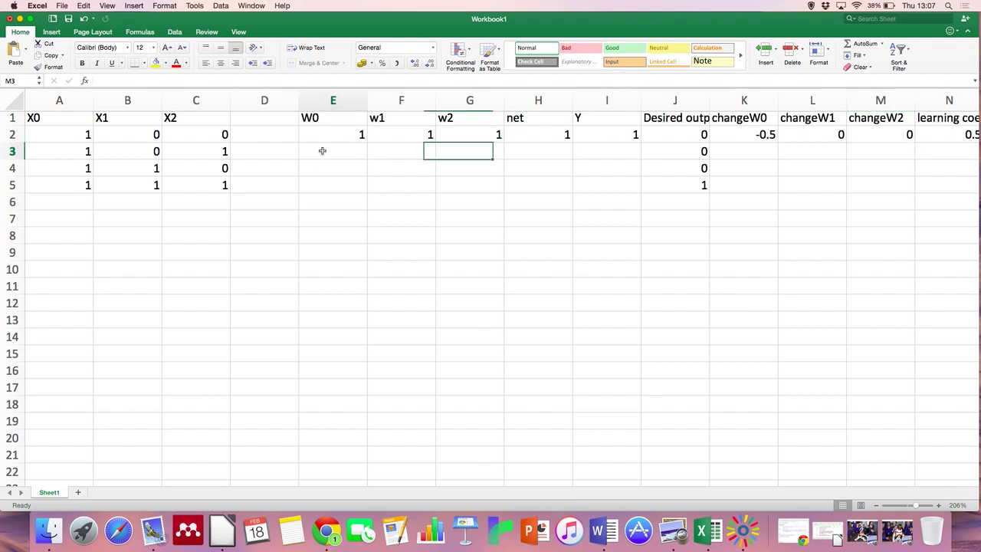
{"action": "type", "text": "="}
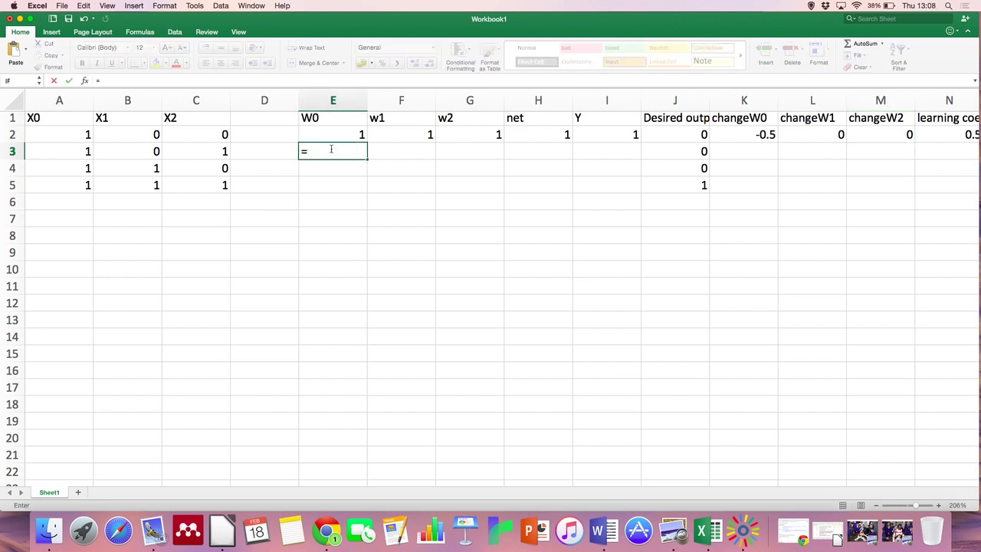
{"action": "left_click", "coordinate": [325, 132]}
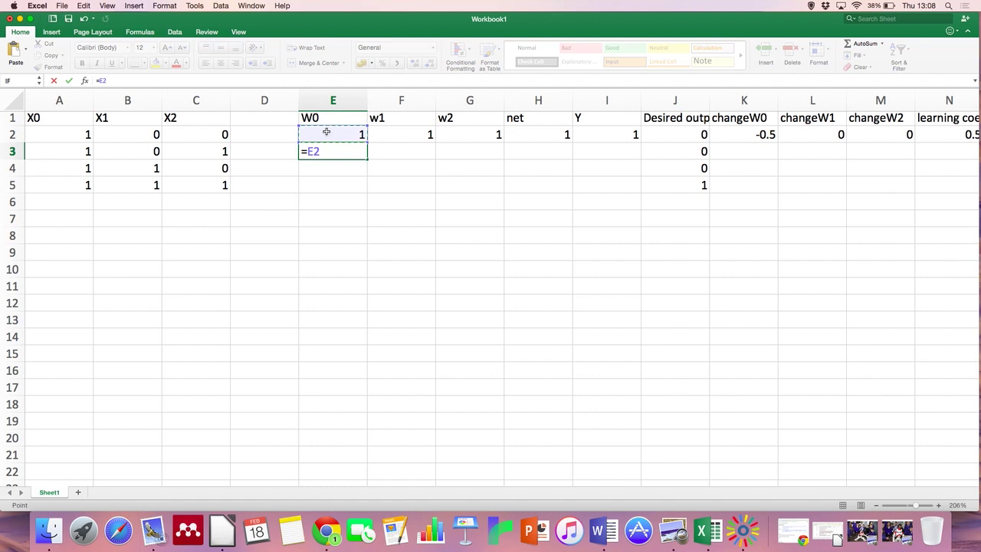
{"action": "type", "text": "+"}
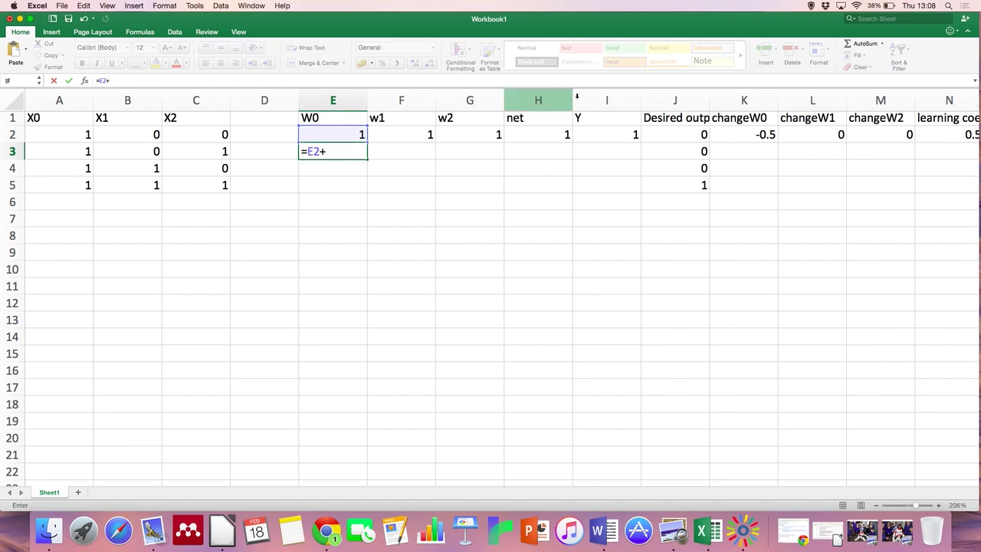
{"action": "left_click", "coordinate": [748, 137]}
{"action": "key", "text": "Return"}
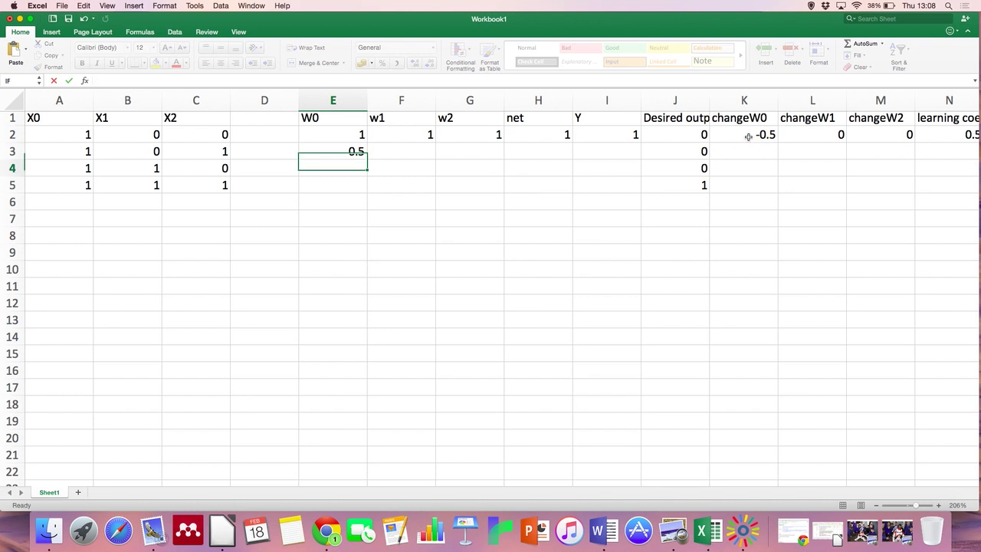
Calculate the updated w1 weight in cell F3 with the formula =F2+L2
{"action": "left_click", "coordinate": [423, 154]}
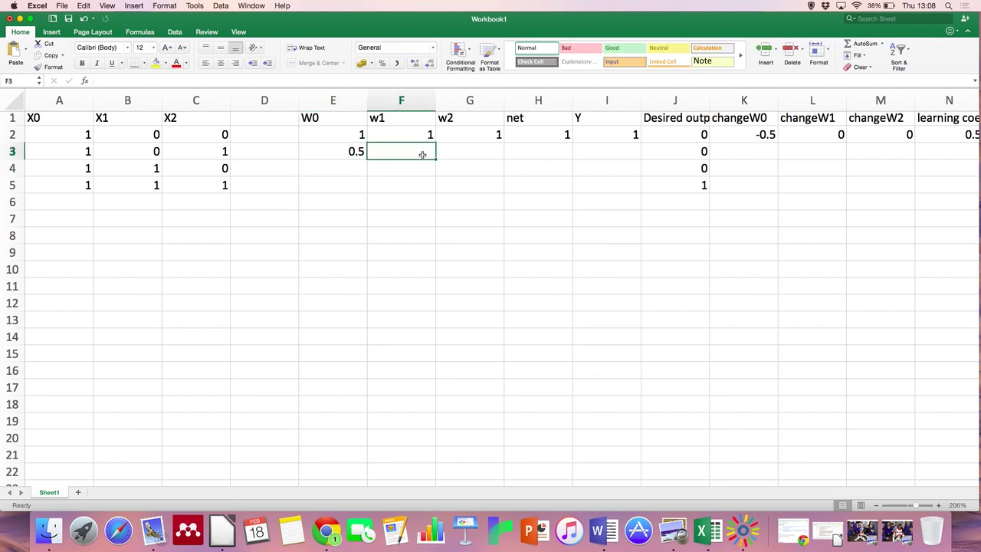
{"action": "type", "text": "="}
{"action": "left_click", "coordinate": [412, 133]}
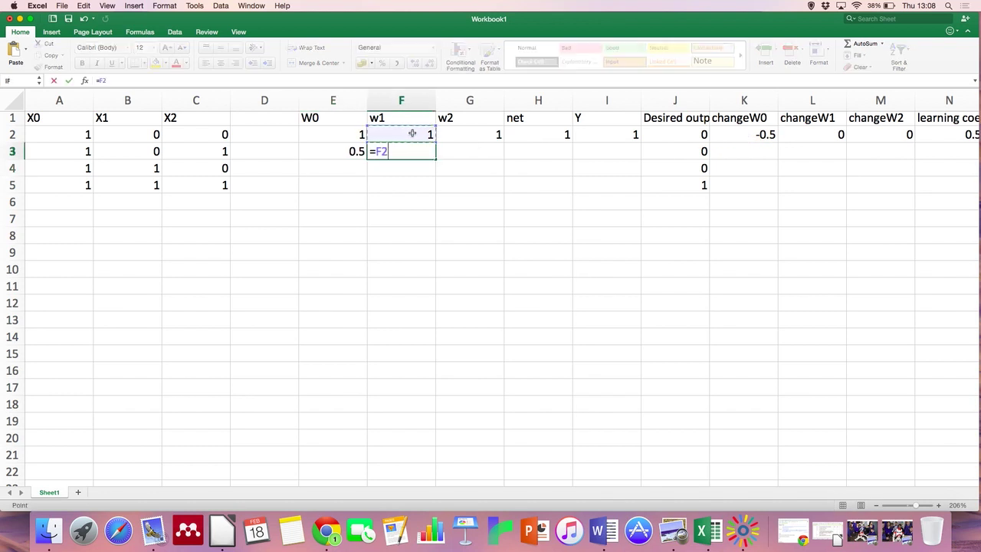
{"action": "type", "text": "*"}
{"action": "key", "text": "BackSpace"}
{"action": "type", "text": "+"}
{"action": "left_click", "coordinate": [817, 134]}
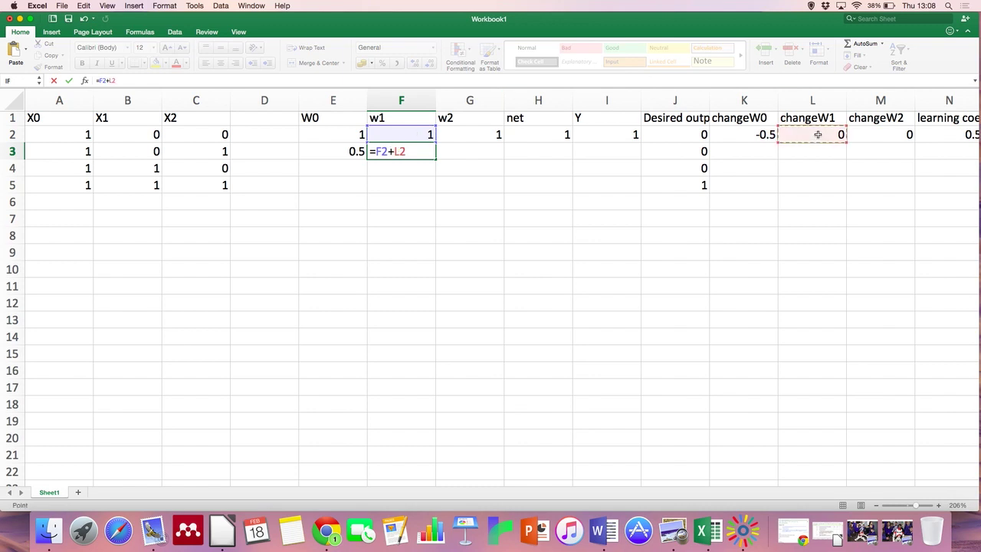
{"action": "key", "text": "Return"}
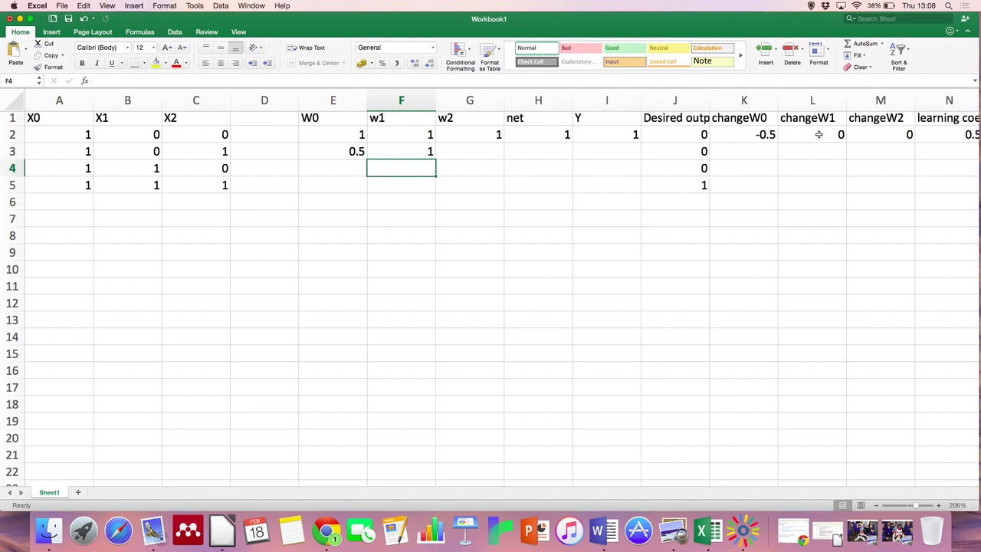
Calculate the updated w2 weight in cell G3 with the formula =G2+M2
{"action": "left_click", "coordinate": [475, 153]}
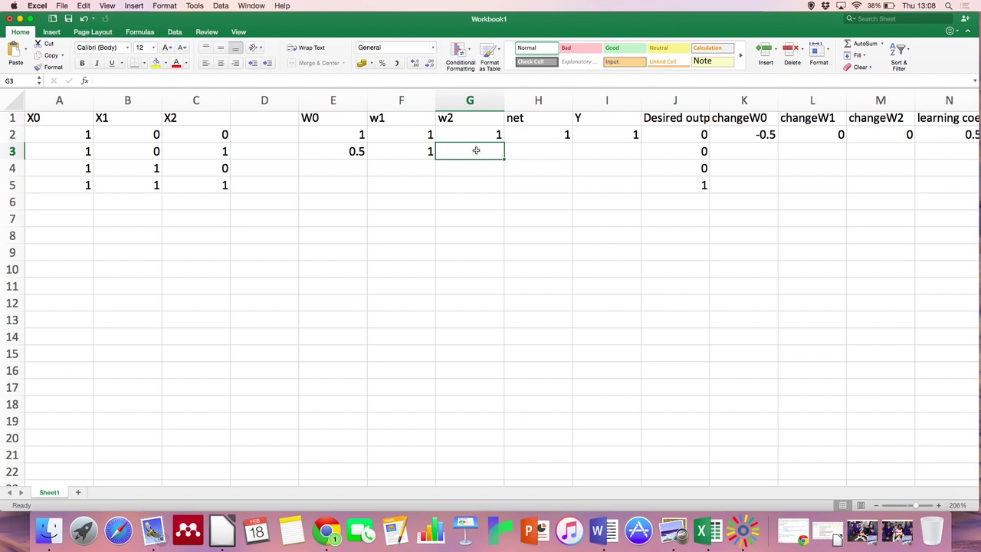
{"action": "type", "text": "="}
{"action": "left_click", "coordinate": [478, 135]}
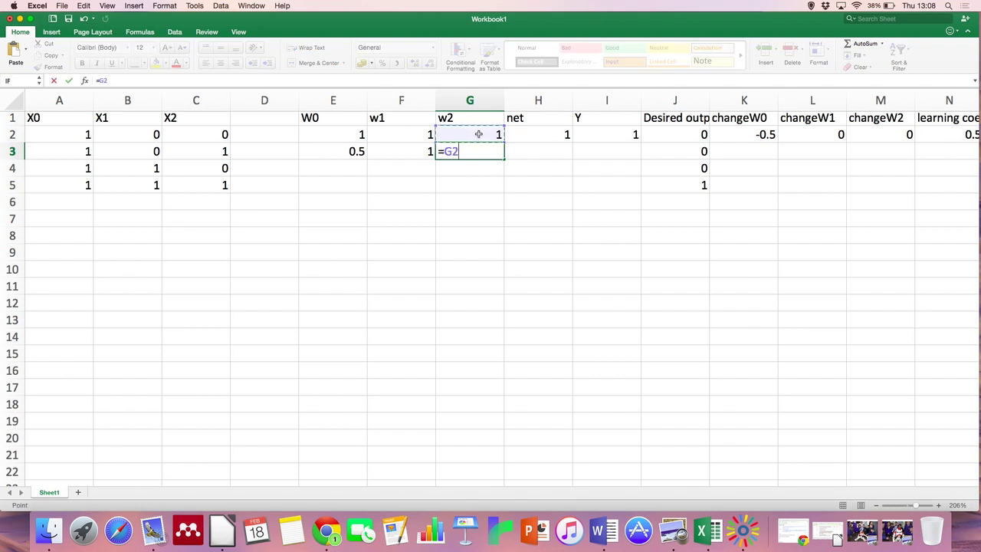
{"action": "type", "text": "+"}
{"action": "left_click", "coordinate": [868, 135]}
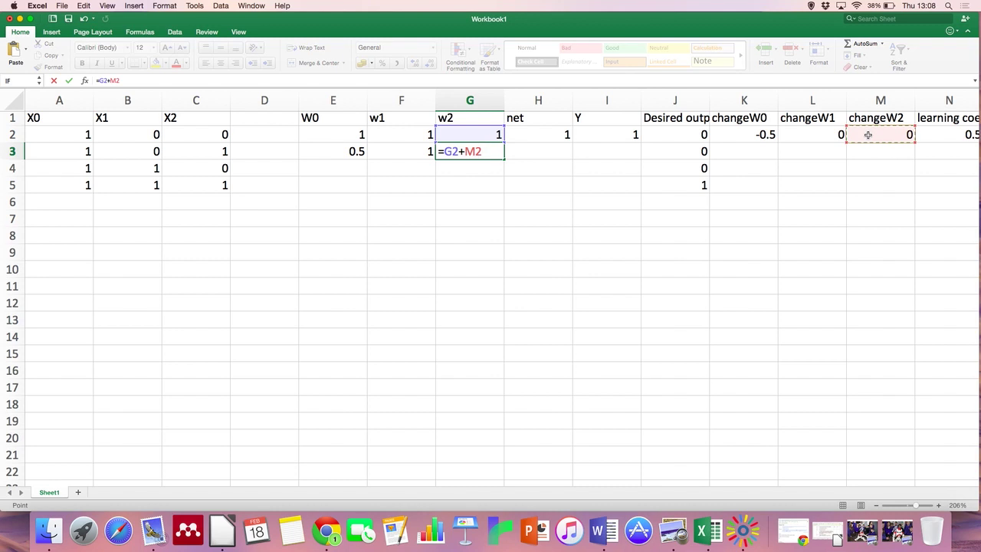
{"action": "key", "text": "Return"}
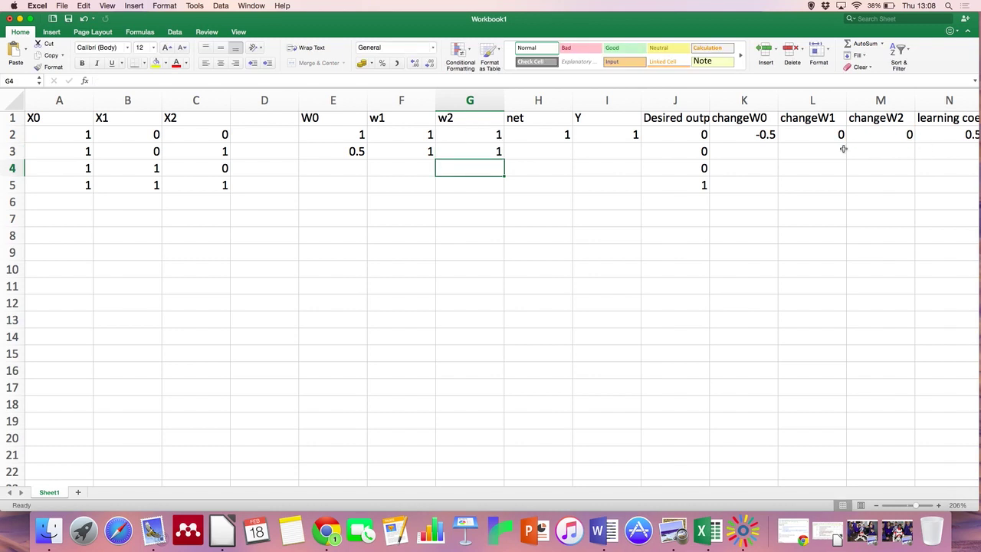
Copy the net and Y formulas from H2:I2 into H3:I3
{"action": "left_click", "coordinate": [545, 134]}
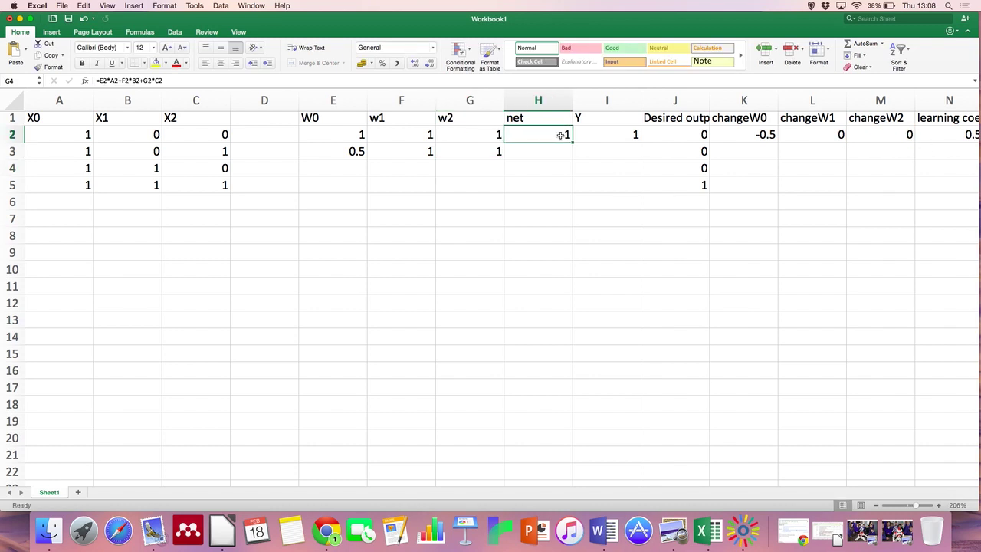
{"action": "left_click_drag", "start_coordinate": [562, 135], "coordinate": [593, 134]}
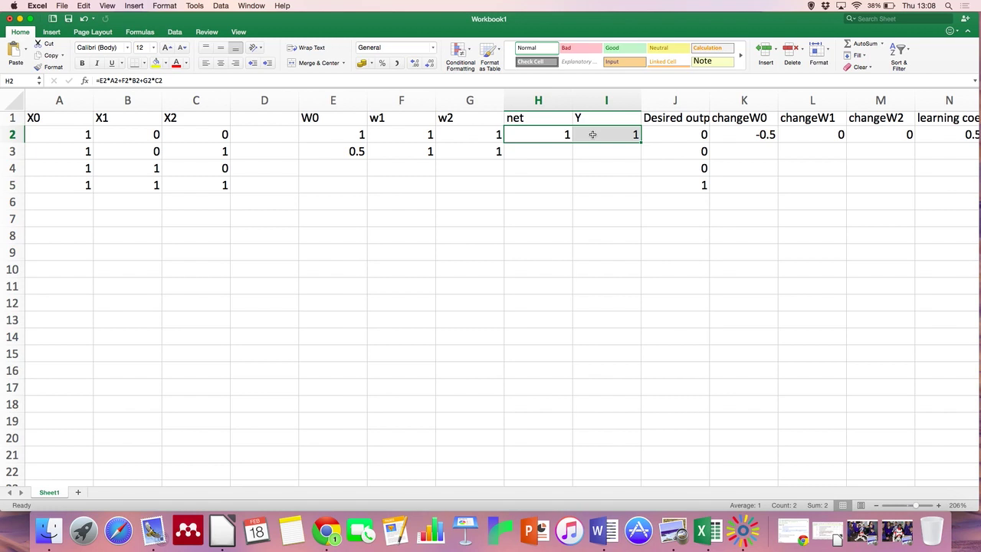
{"action": "key", "text": "cmd+c"}
{"action": "left_click_drag", "start_coordinate": [543, 151], "coordinate": [602, 151]}
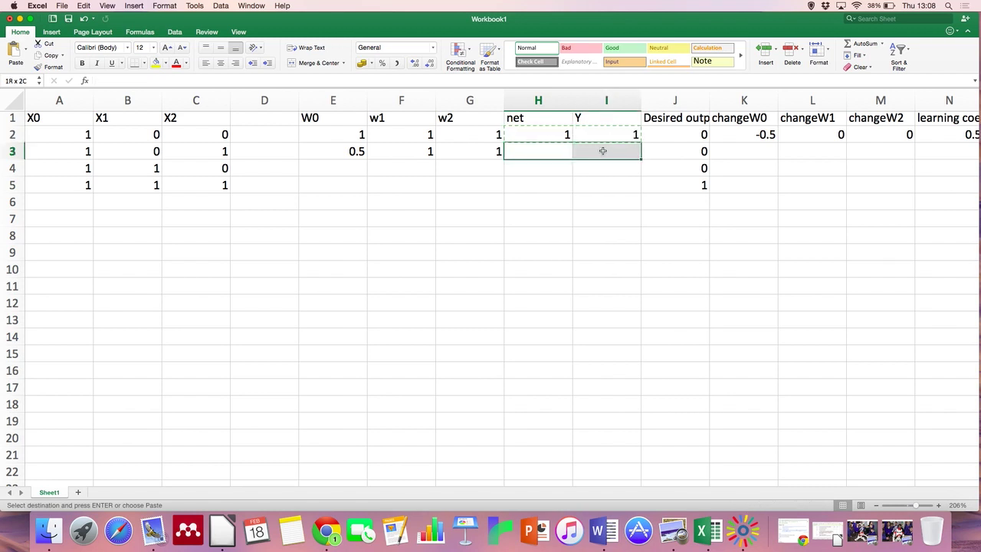
{"action": "key", "text": "cmd+v"}
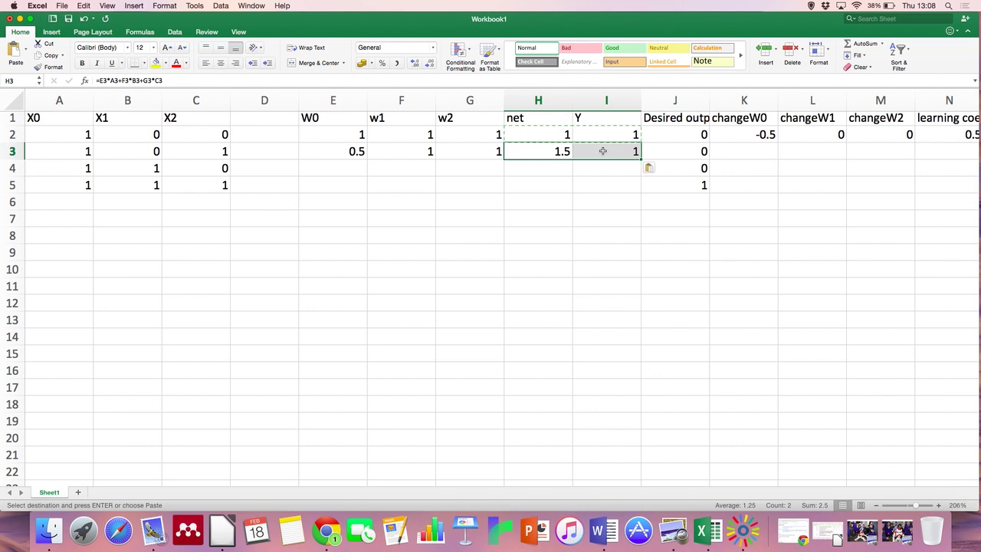
Copy the changeW0, changeW1 and changeW2 formulas from K2:M2 into K3:M3
{"action": "left_click", "coordinate": [732, 133]}
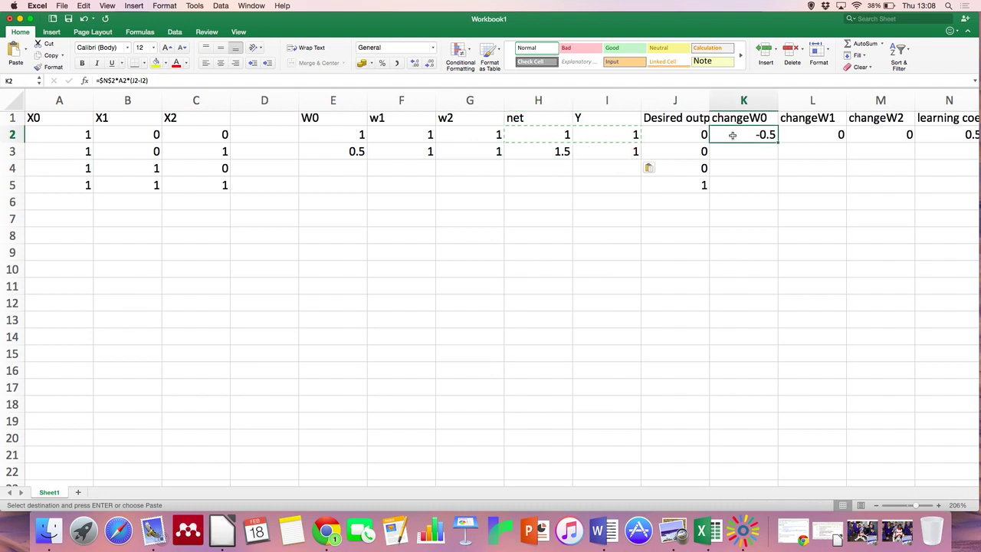
{"action": "left_click_drag", "start_coordinate": [733, 134], "coordinate": [869, 132]}
{"action": "key", "text": "super+c"}
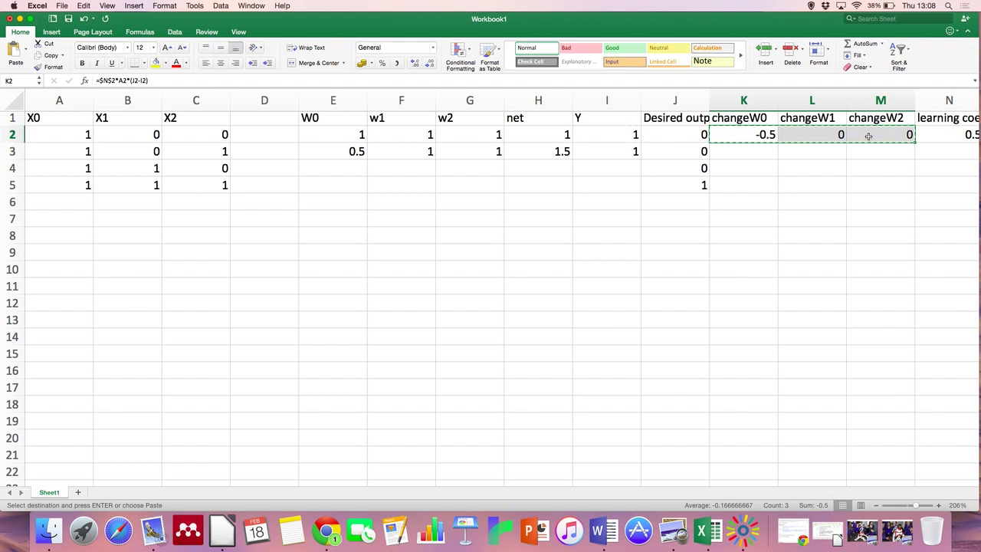
{"action": "left_click_drag", "start_coordinate": [737, 151], "coordinate": [872, 146]}
{"action": "key", "text": "super+v"}
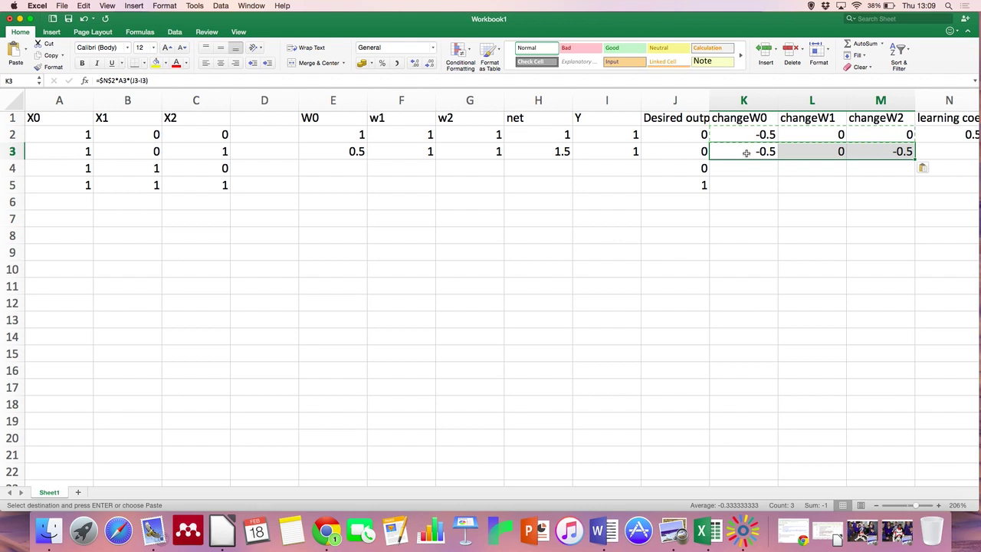
{"action": "left_click", "coordinate": [890, 151]}
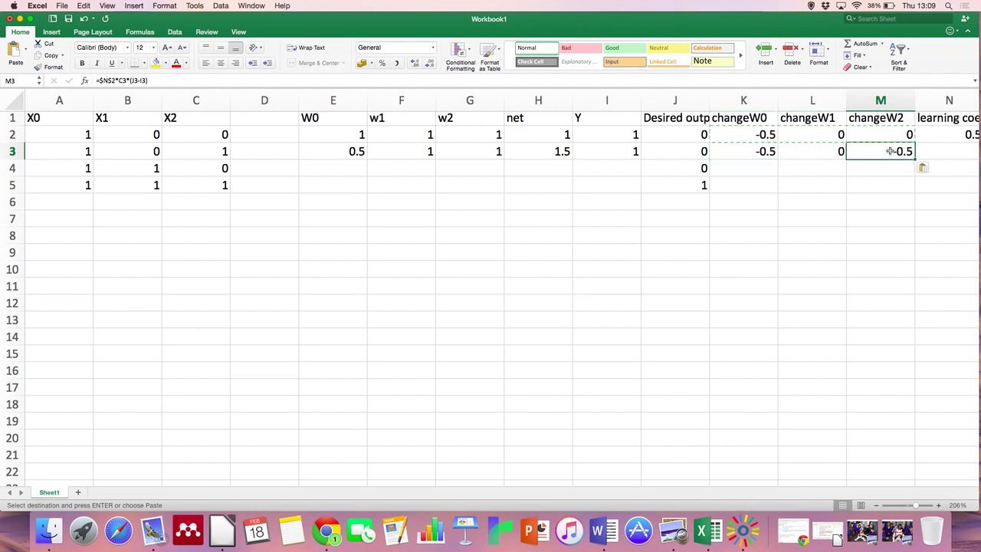
{"action": "double_click", "coordinate": [891, 151]}
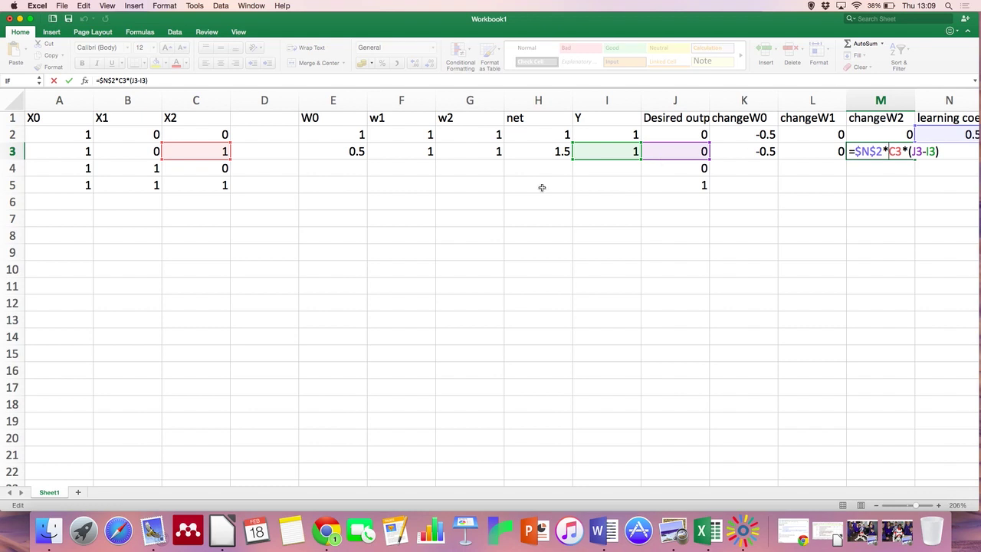
{"action": "left_click", "coordinate": [324, 154]}
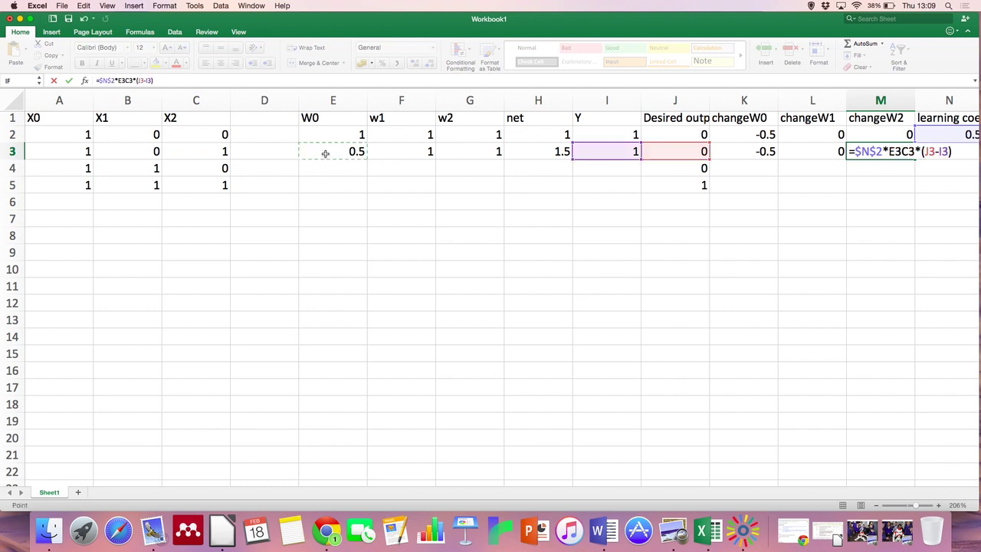
{"action": "left_click_drag", "start_coordinate": [324, 154], "coordinate": [407, 148]}
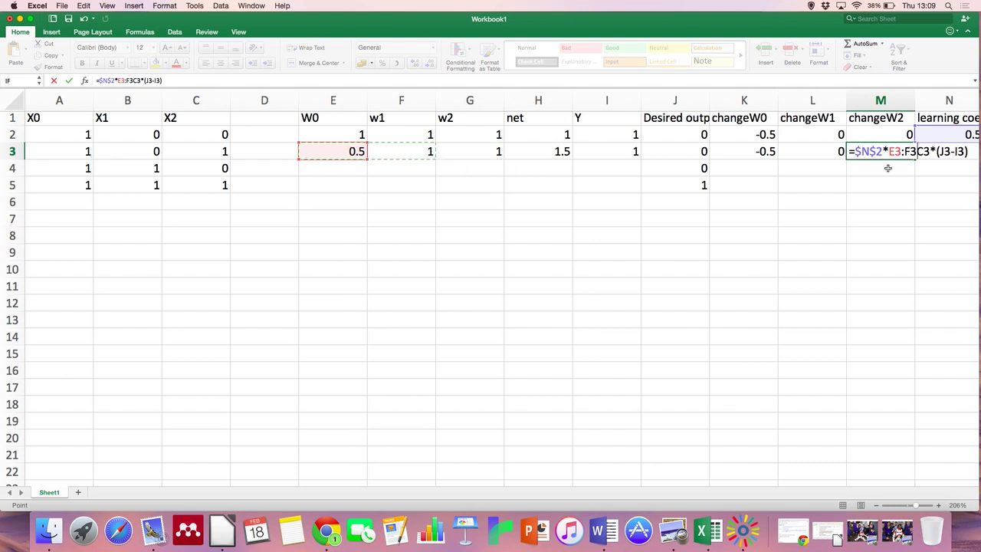
Repair the changeW2 formula in cell M3 so it reads =$N$2*c3*(J3-I3)
{"action": "left_click", "coordinate": [860, 151]}
{"action": "left_click", "coordinate": [938, 151]}
{"action": "key", "text": "BackSpace"}
{"action": "key", "text": "BackSpace"}
{"action": "key", "text": "BackSpace"}
{"action": "key", "text": "BackSpace"}
{"action": "key", "text": "BackSpace"}
{"action": "key", "text": "BackSpace"}
{"action": "key", "text": "BackSpace"}
{"action": "key", "text": "BackSpace"}
{"action": "key", "text": "BackSpace"}
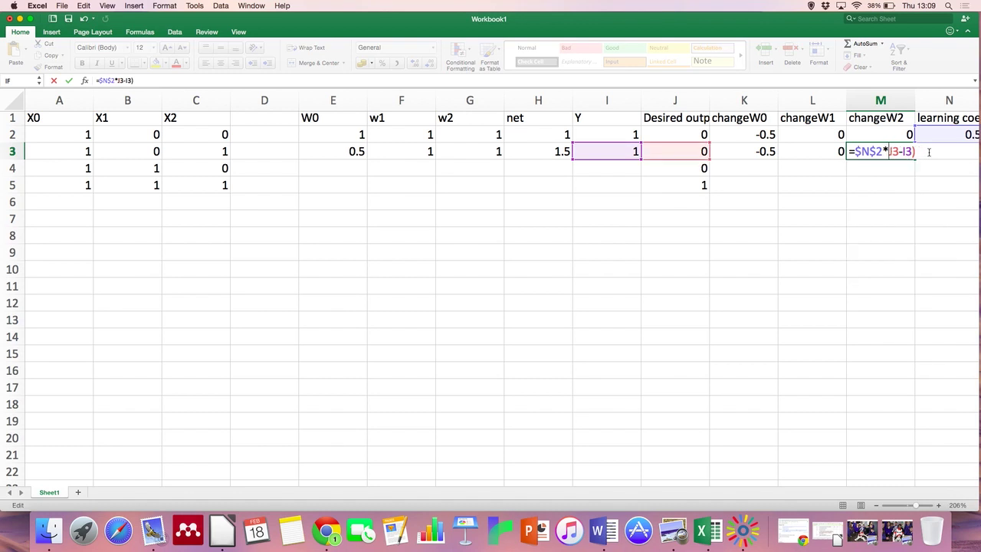
{"action": "type", "text": "c"}
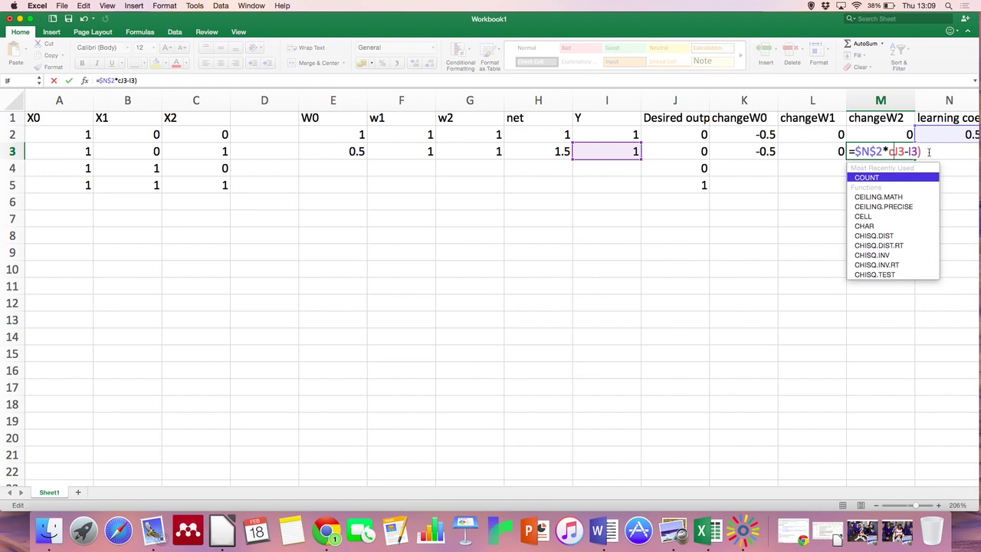
{"action": "type", "text": "3"}
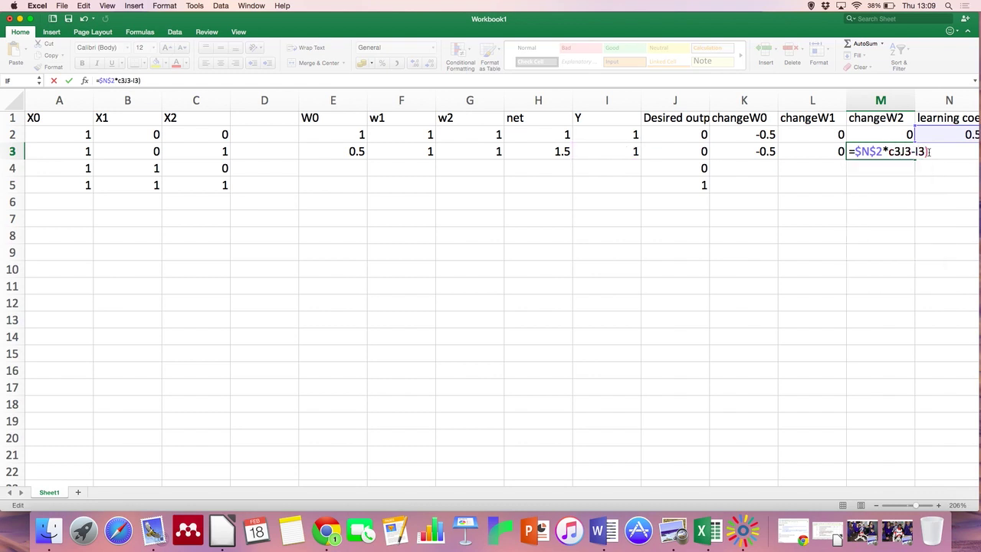
{"action": "type", "text": "*"}
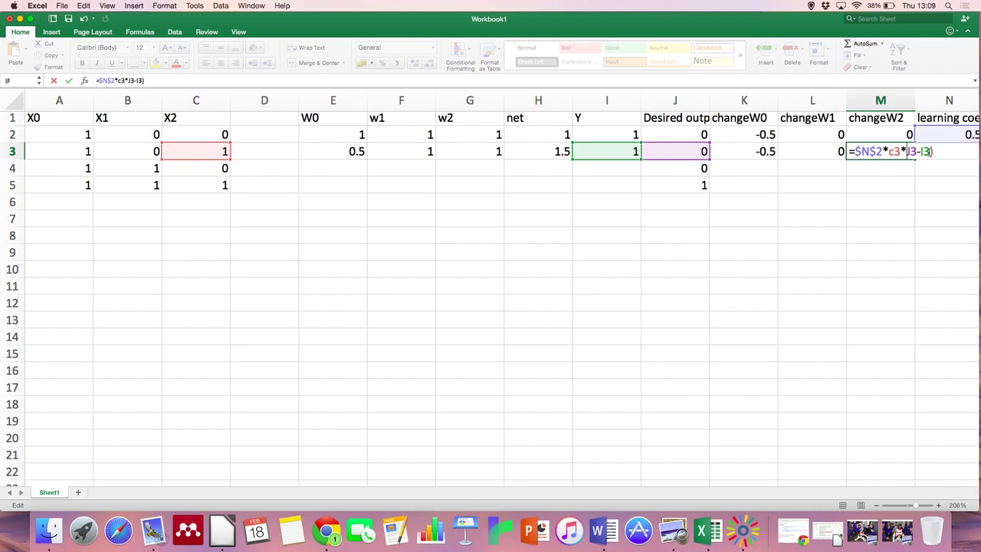
{"action": "type", "text": "("}
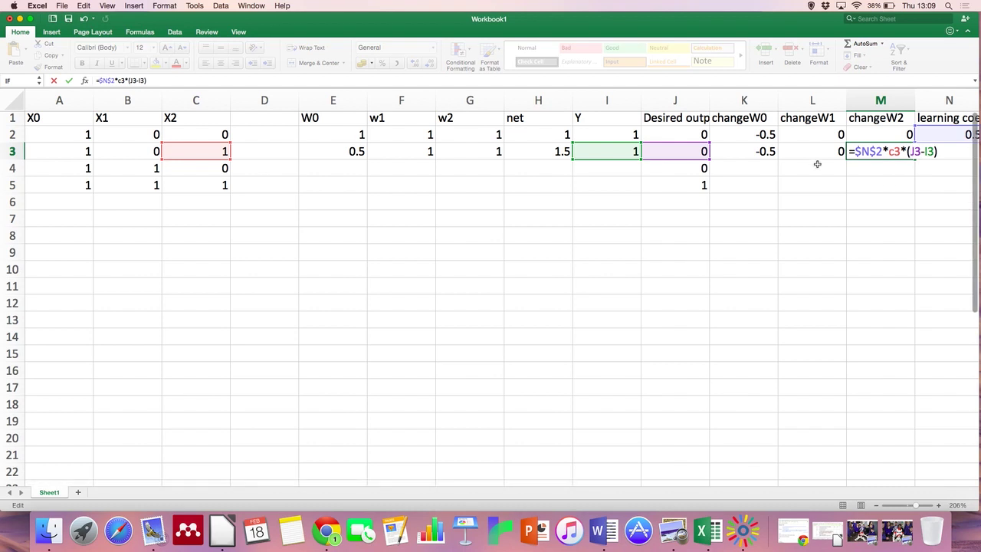
{"action": "key", "text": "Return"}
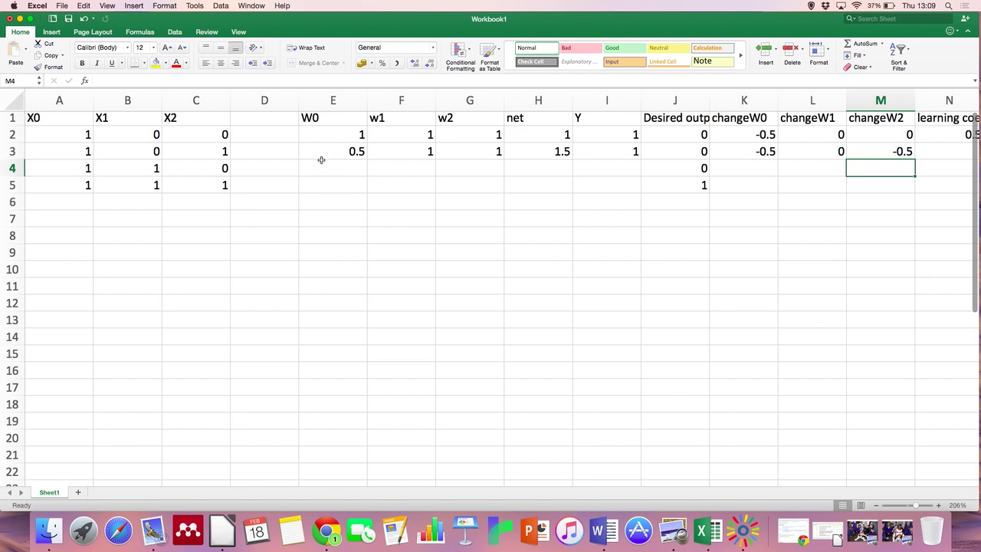
{"action": "left_click_drag", "start_coordinate": [308, 151], "coordinate": [613, 135]}
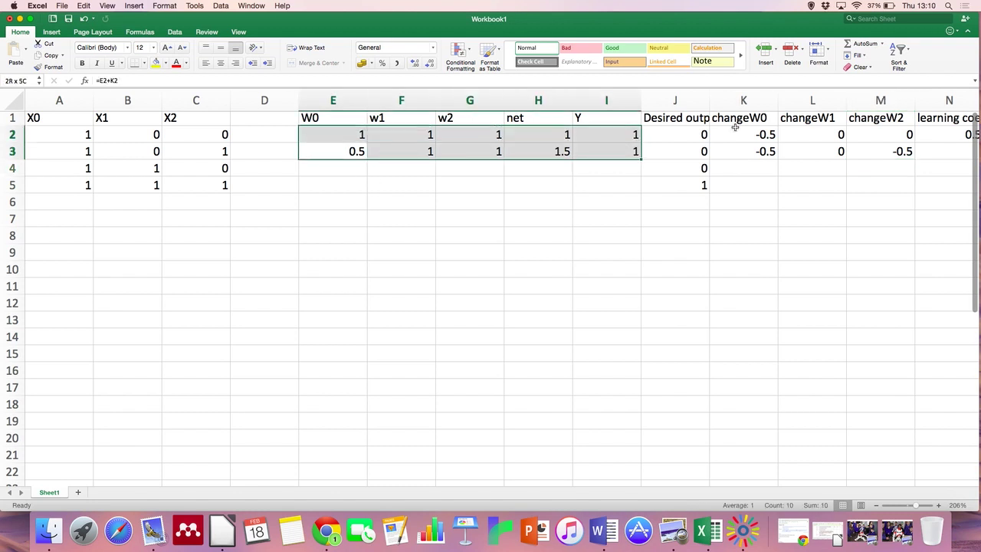
{"action": "left_click_drag", "start_coordinate": [734, 128], "coordinate": [889, 155]}
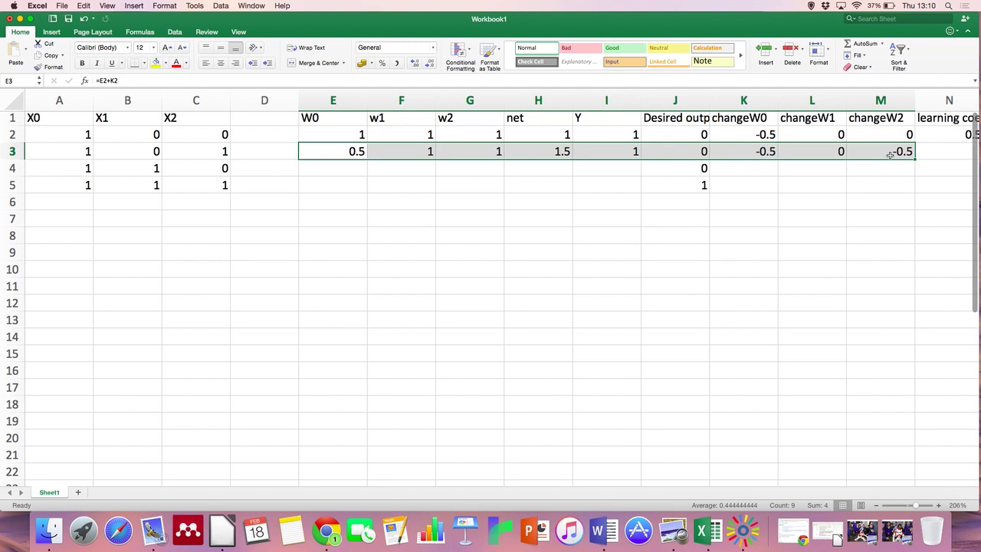
{"action": "key", "text": "super+c"}
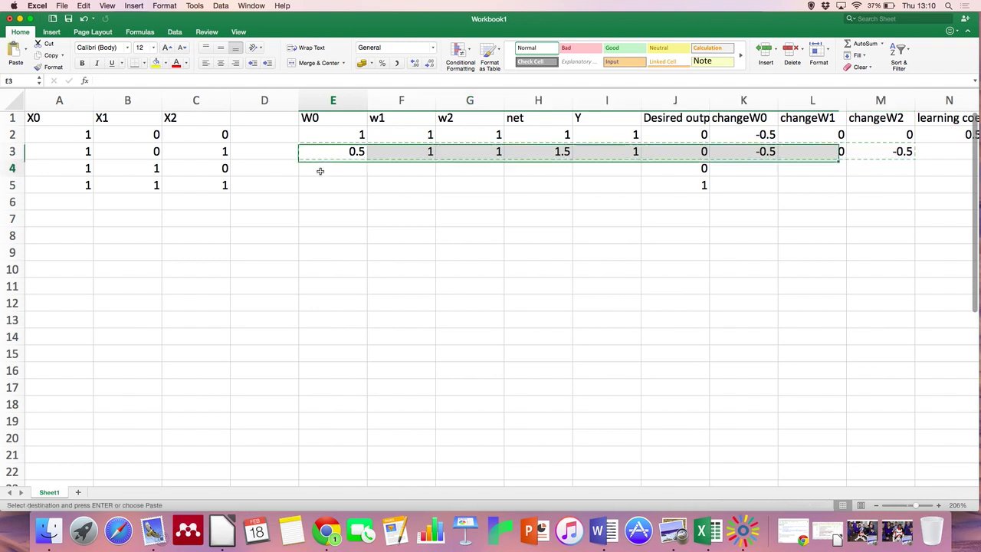
{"action": "left_click_drag", "start_coordinate": [320, 171], "coordinate": [630, 174]}
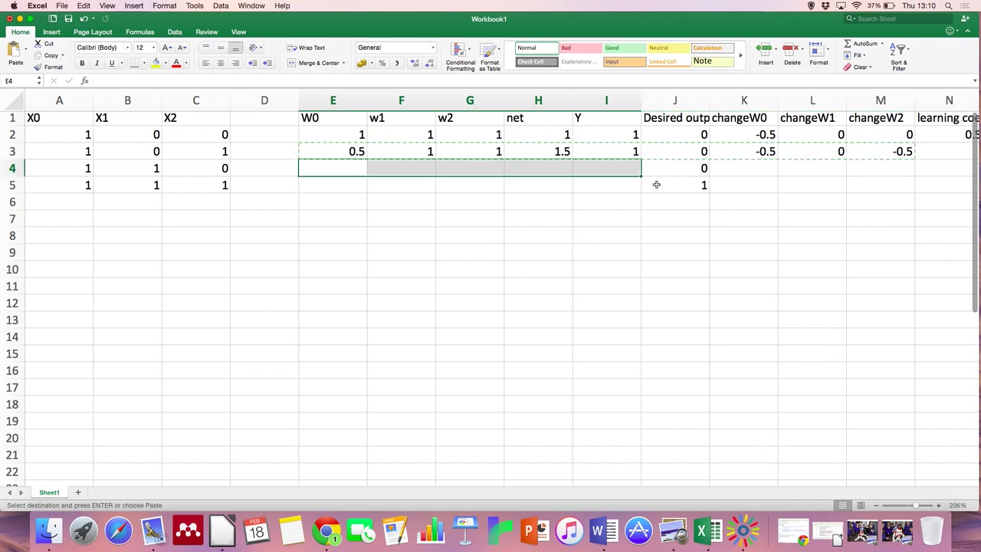
{"action": "left_click", "coordinate": [794, 215]}
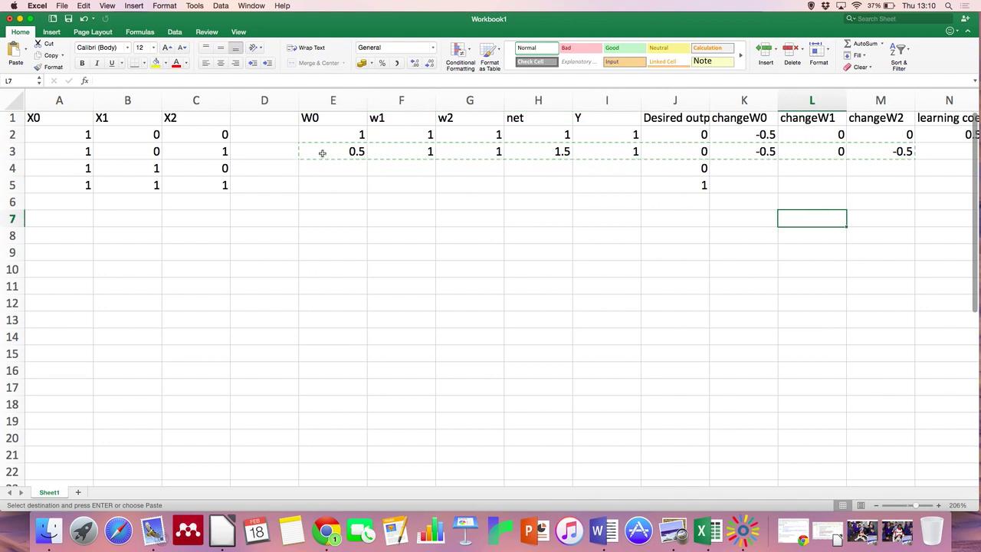
Copy the weight, net and Y formulas from E3:I3 into rows 4 and 5 (E4:I5)
{"action": "left_click_drag", "start_coordinate": [323, 153], "coordinate": [607, 153]}
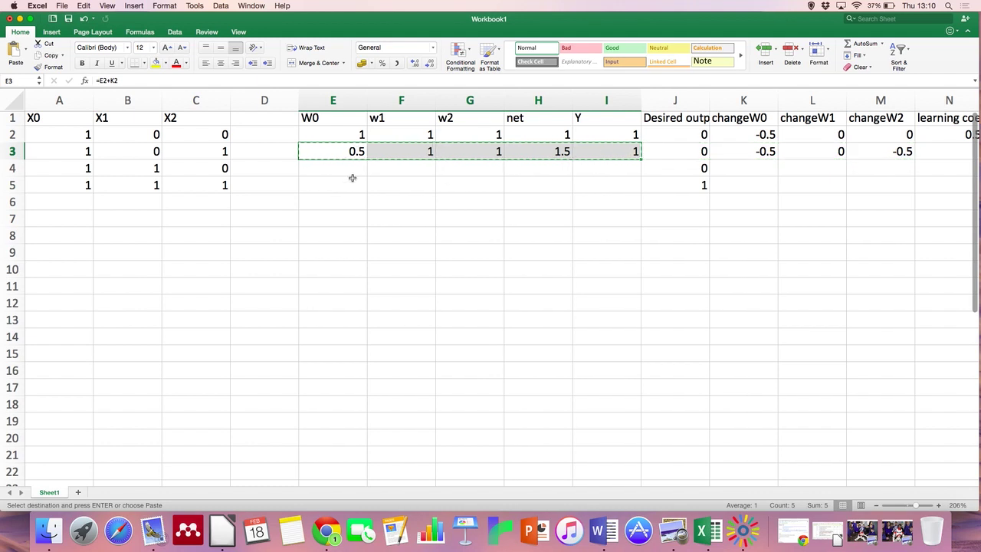
{"action": "left_click_drag", "start_coordinate": [332, 169], "coordinate": [585, 185]}
{"action": "key", "text": "super+v"}
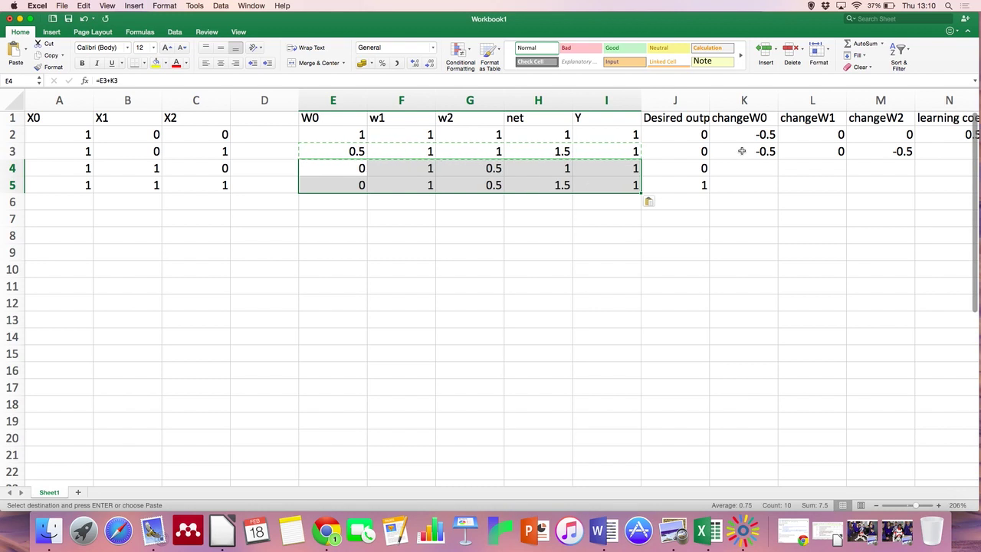
Copy the three weight-change formulas from K3:M3 into K4:M5
{"action": "left_click_drag", "start_coordinate": [740, 151], "coordinate": [891, 151]}
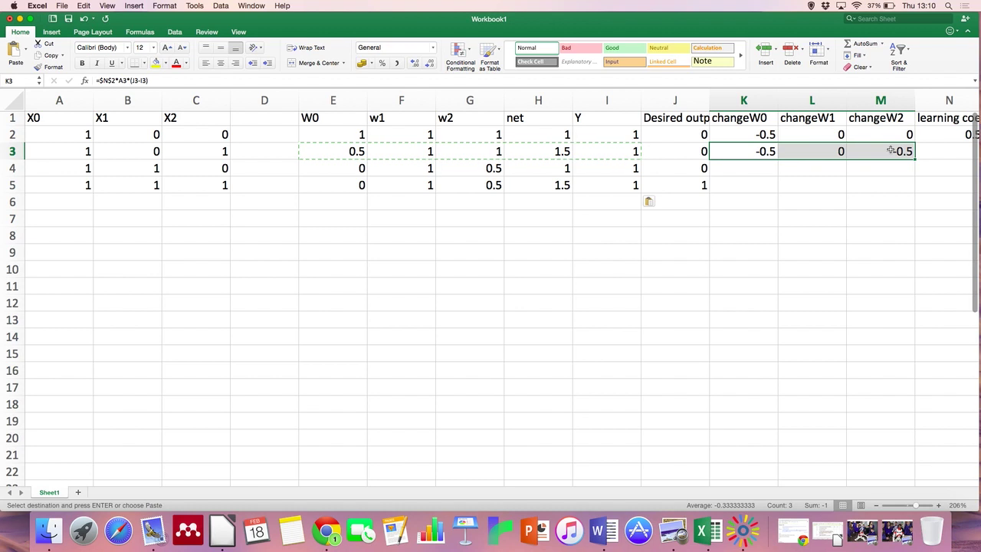
{"action": "key", "text": "super+c"}
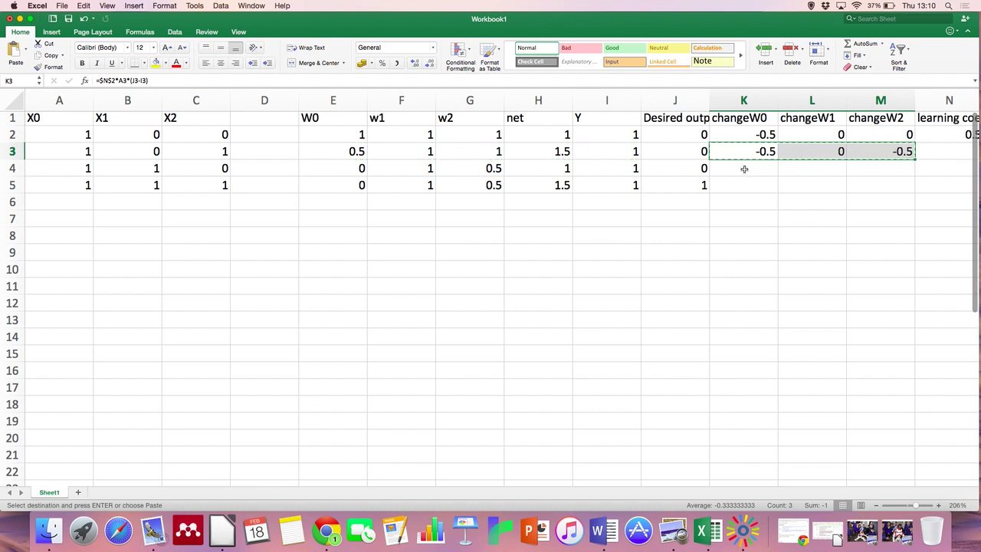
{"action": "left_click_drag", "start_coordinate": [743, 169], "coordinate": [858, 180]}
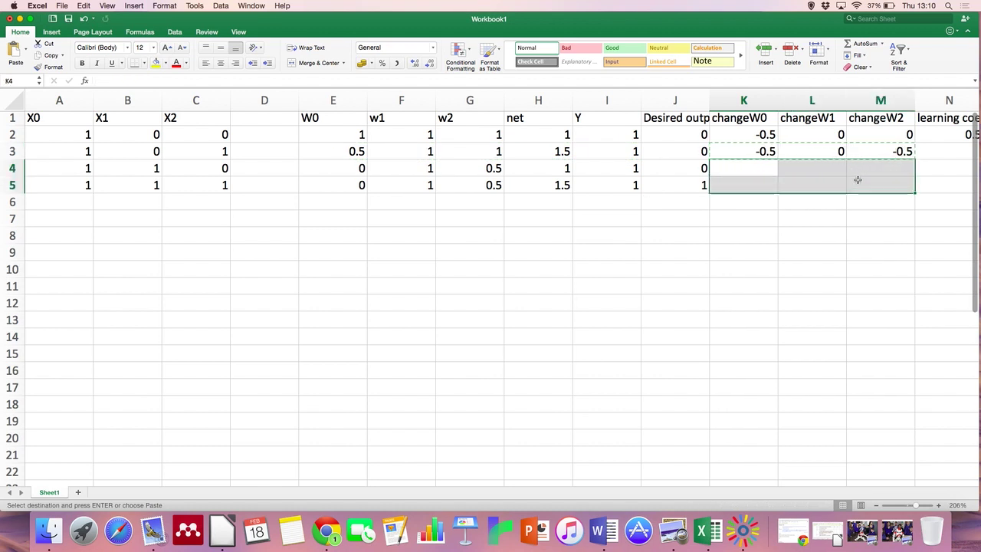
{"action": "key", "text": "super+v"}
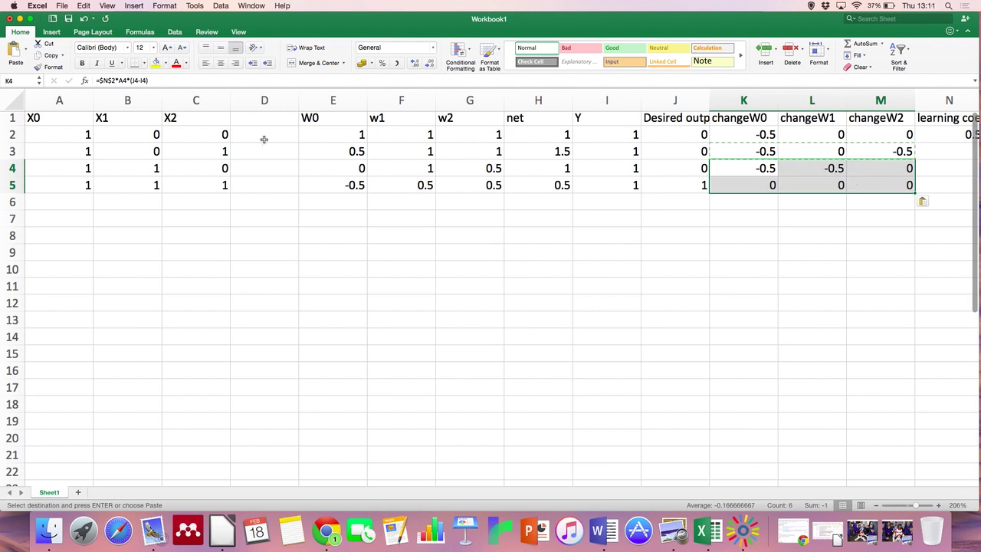
Duplicate the X0, X1 and X2 input values from A2:C5 into A6:C9 for a second training pass
{"action": "left_click_drag", "start_coordinate": [218, 190], "coordinate": [54, 137]}
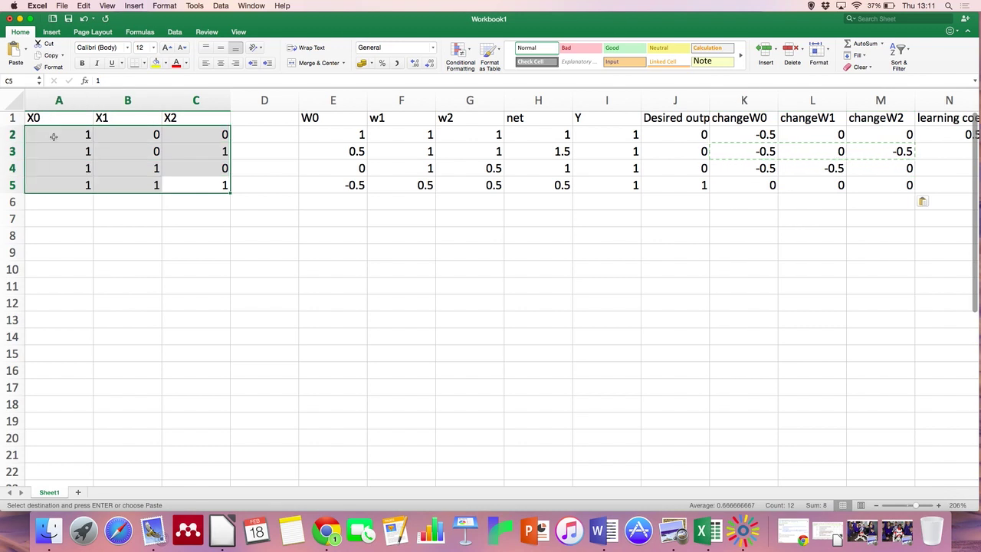
{"action": "key", "text": "cmd+c"}
{"action": "left_click", "coordinate": [34, 203]}
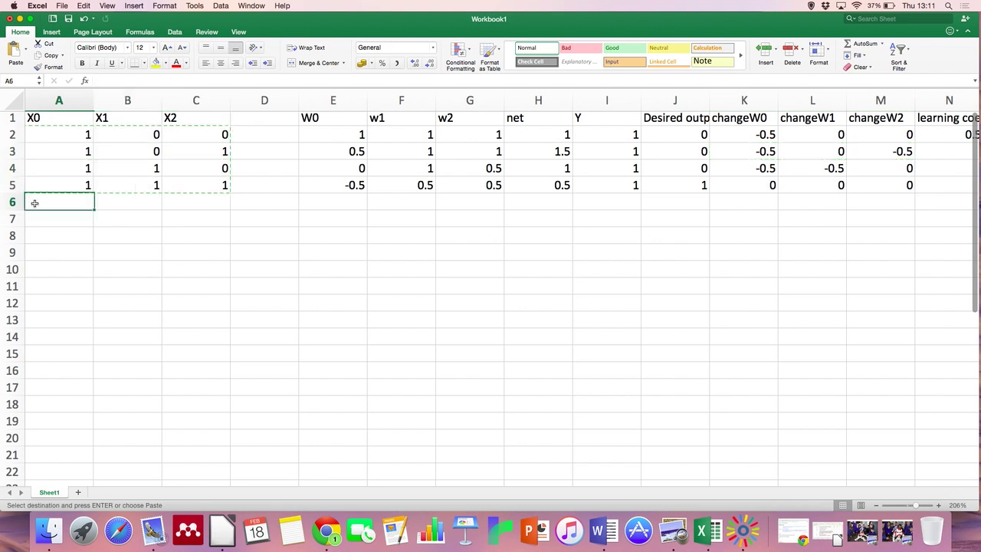
{"action": "key", "text": "super+v"}
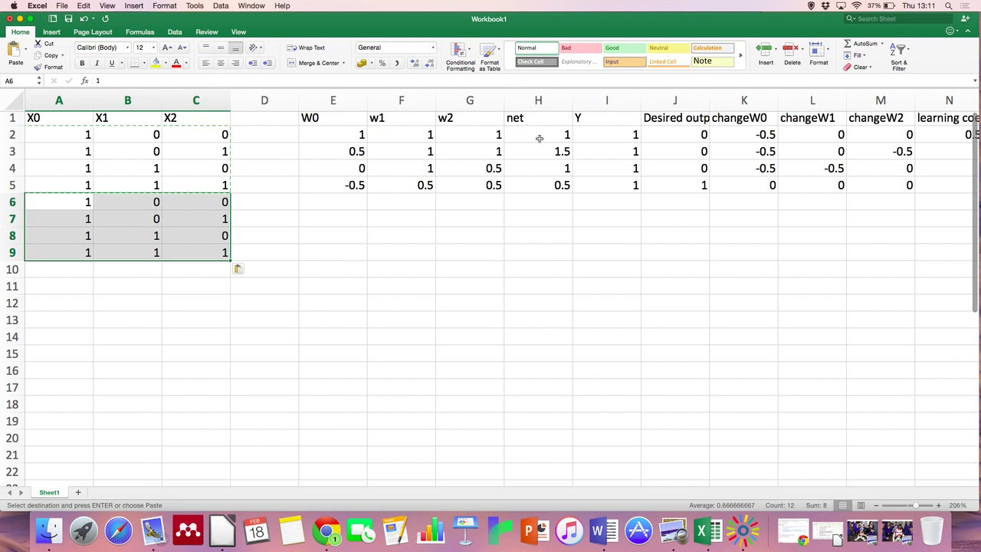
Copy the net, Y and desired output cells from H2:J5 into H6:J9 for the second training pass
{"action": "left_click_drag", "start_coordinate": [539, 138], "coordinate": [640, 178]}
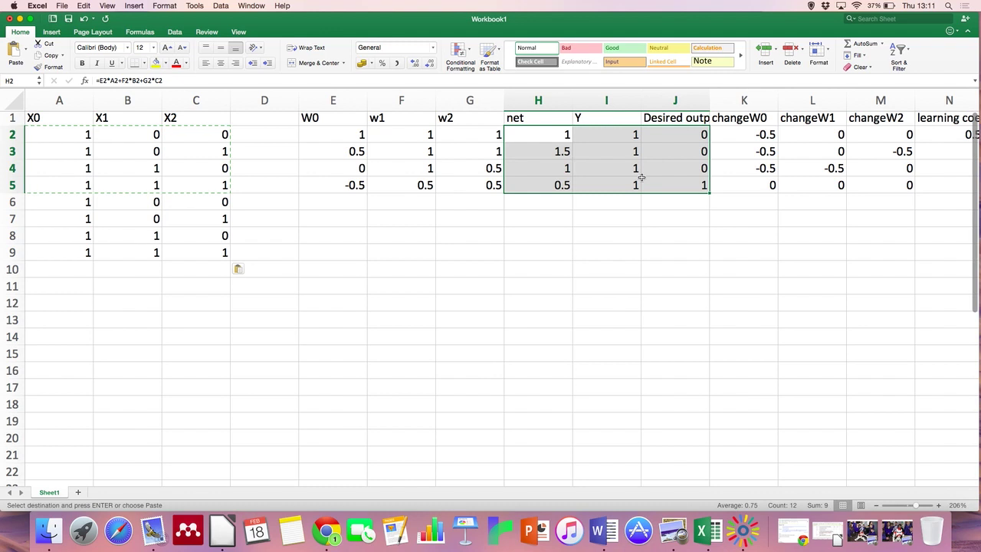
{"action": "key", "text": "super+c"}
{"action": "left_click", "coordinate": [532, 204]}
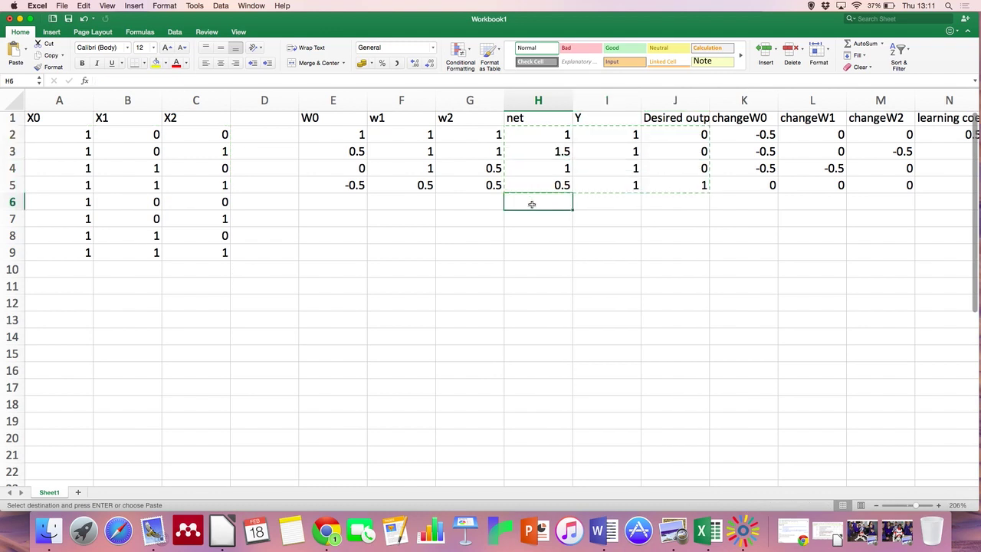
{"action": "key", "text": "super+v"}
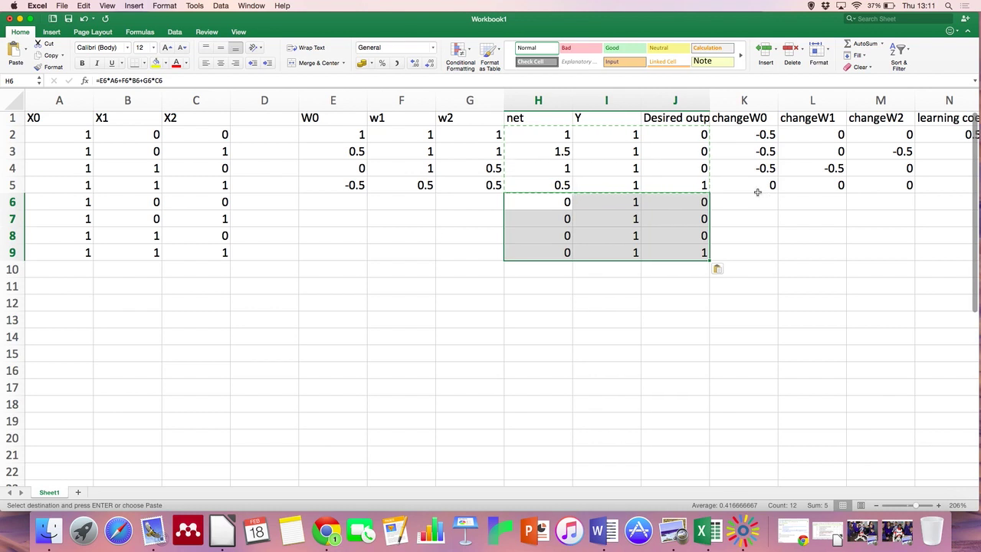
Copy the three weight-change formulas from K5:M5 into K6:M9
{"action": "left_click_drag", "start_coordinate": [748, 186], "coordinate": [881, 184]}
{"action": "key", "text": "cmd+c"}
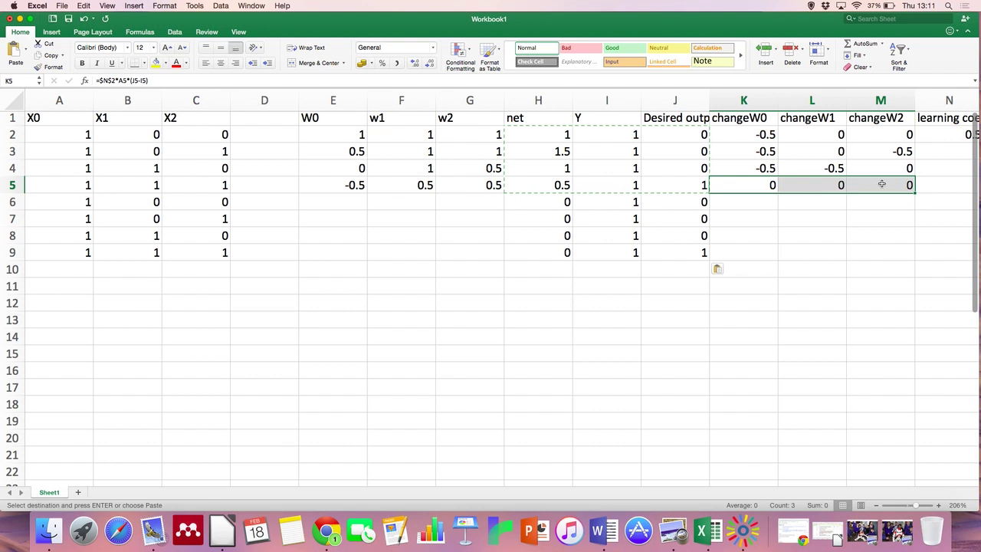
{"action": "left_click_drag", "start_coordinate": [733, 202], "coordinate": [880, 245]}
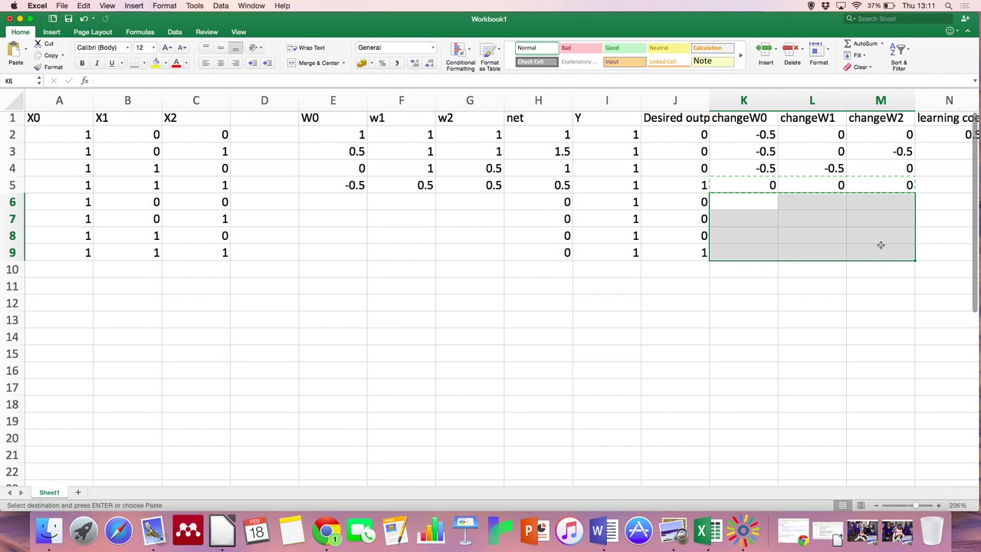
{"action": "key", "text": "super+v"}
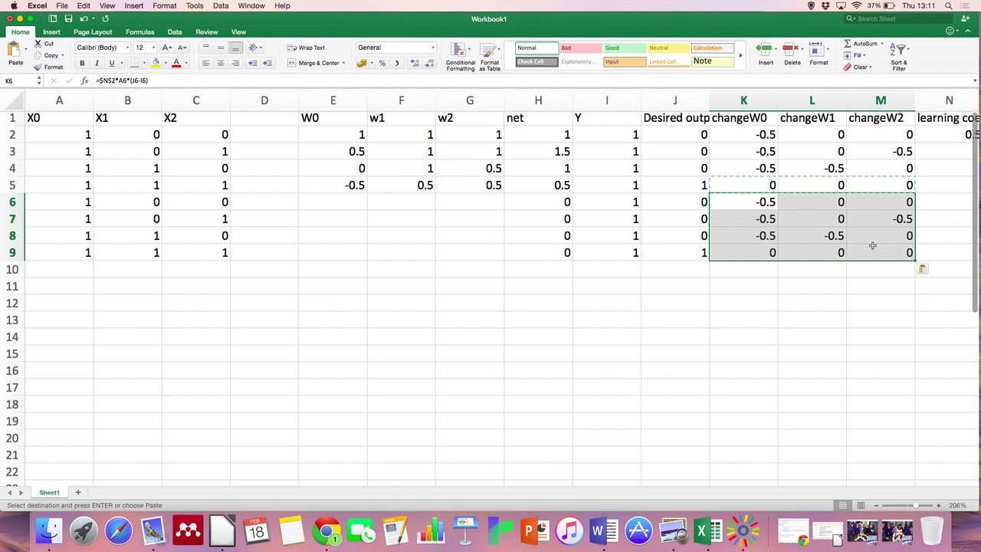
Copy the W0, w1 and w2 update formulas from E5:G5 into E6:G9
{"action": "left_click_drag", "start_coordinate": [318, 184], "coordinate": [471, 187]}
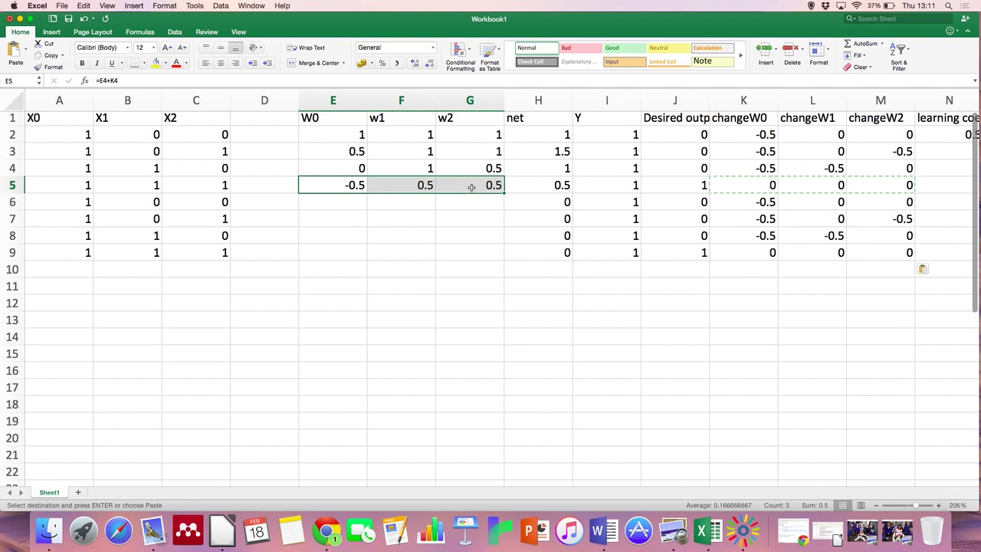
{"action": "key", "text": "super+c"}
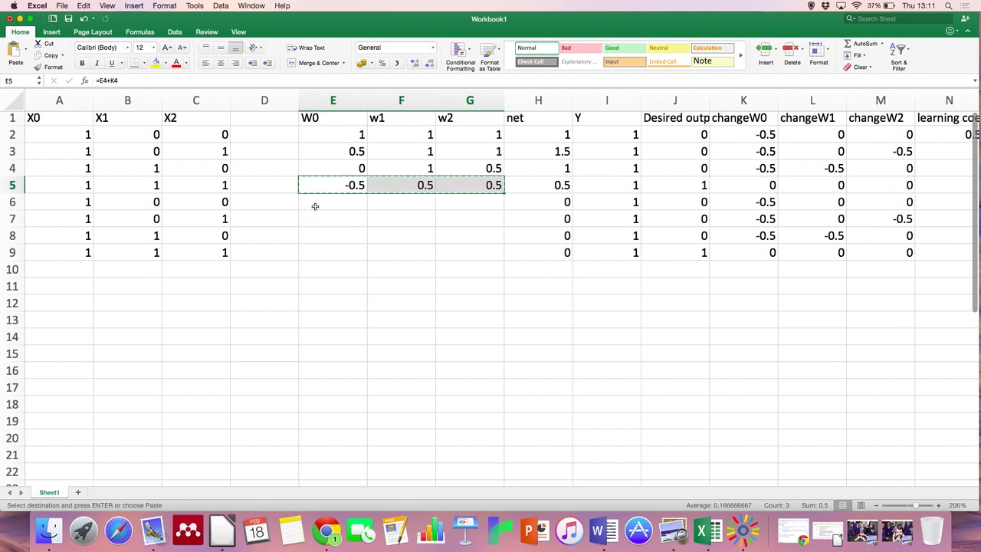
{"action": "left_click_drag", "start_coordinate": [315, 206], "coordinate": [472, 247]}
{"action": "key", "text": "super+v"}
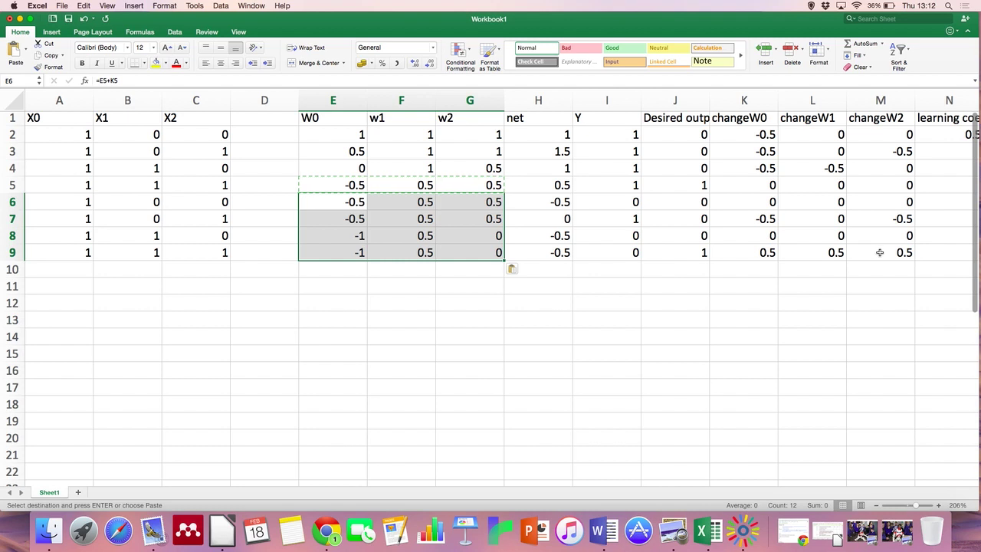
Copy the complete second training pass A6:M9 into rows 10, 14, 18 and 22 as four further passes down to row 25
{"action": "left_click_drag", "start_coordinate": [902, 253], "coordinate": [58, 205]}
{"action": "key", "text": "super+c"}
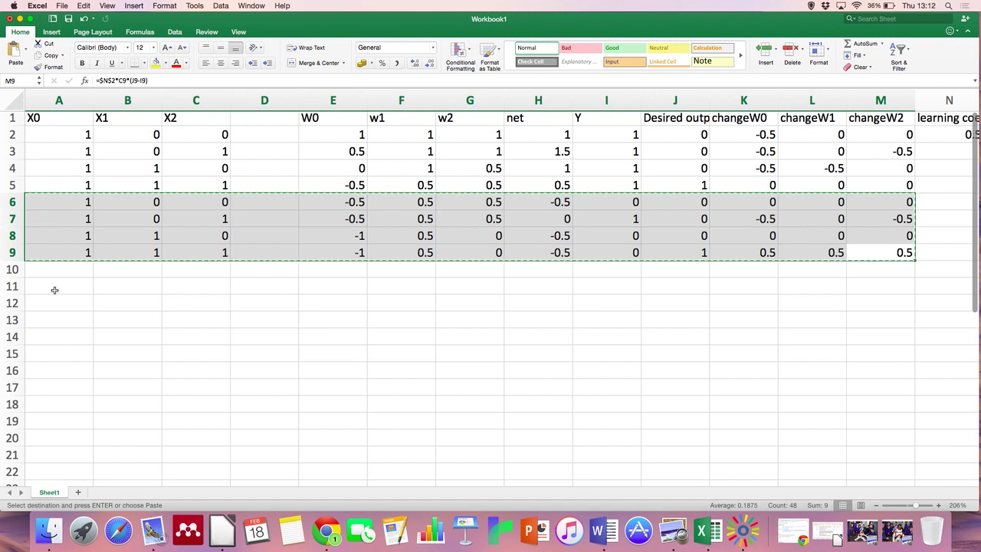
{"action": "left_click", "coordinate": [48, 268]}
{"action": "key", "text": "super+v"}
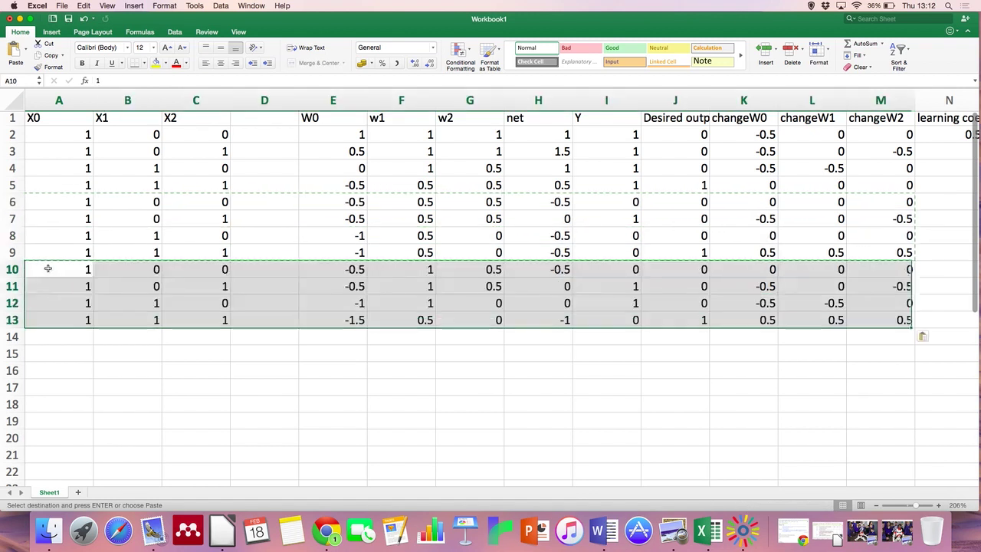
{"action": "left_click", "coordinate": [48, 337]}
{"action": "key", "text": "super+v"}
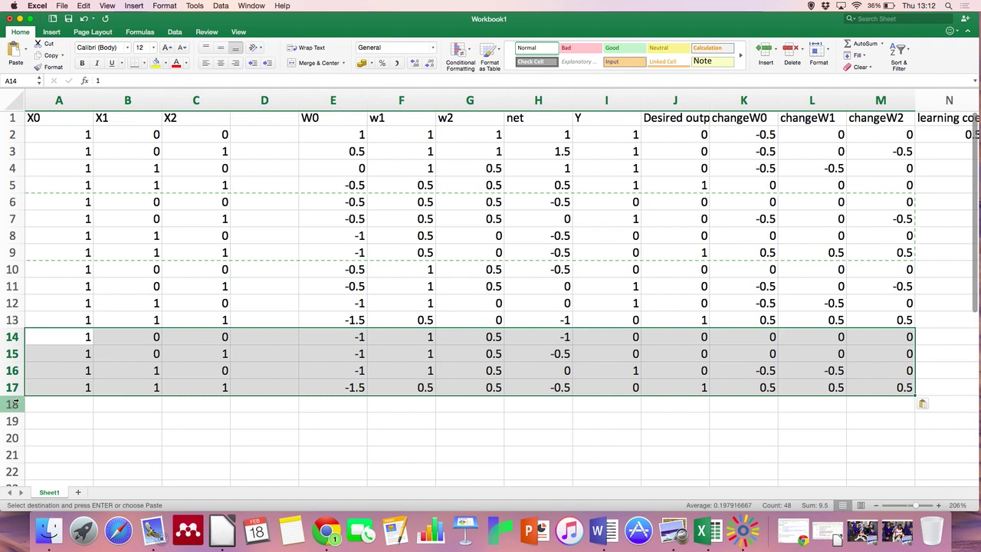
{"action": "left_click", "coordinate": [49, 406]}
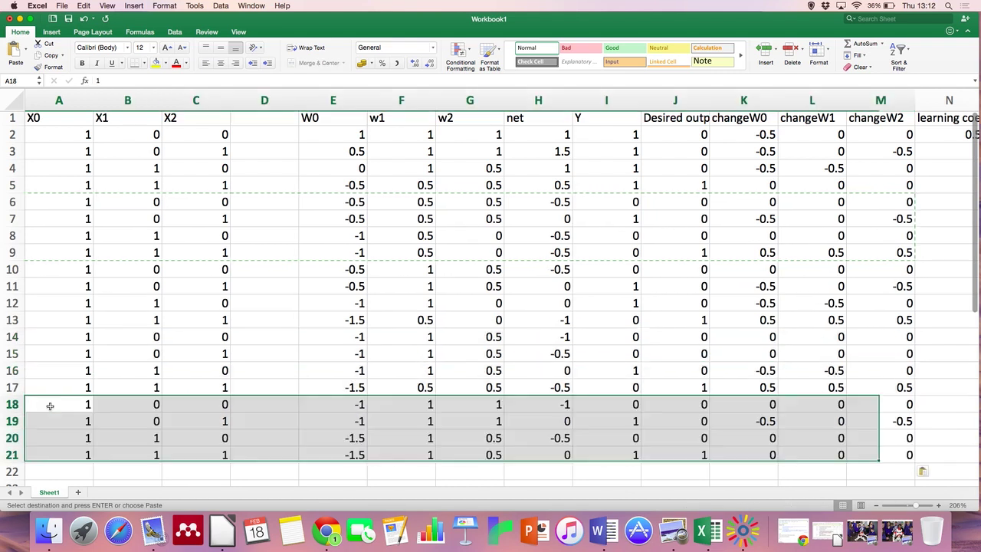
{"action": "key", "text": "super+v"}
{"action": "scroll", "coordinate": [50, 406], "scroll_direction": "down", "scroll_amount": 3}
{"action": "scroll", "coordinate": [50, 406], "scroll_direction": "down", "scroll_amount": 5}
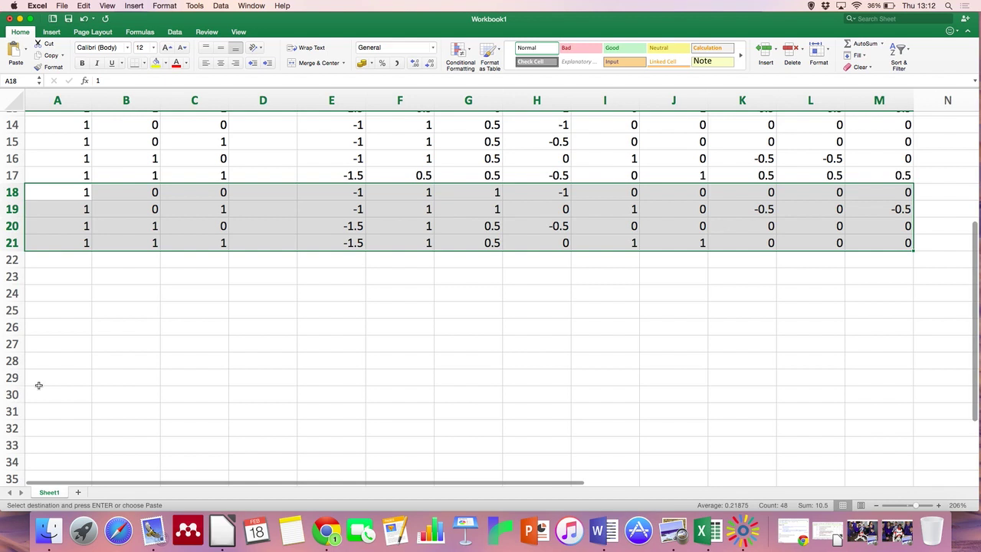
{"action": "left_click", "coordinate": [49, 262]}
{"action": "key", "text": "super+v"}
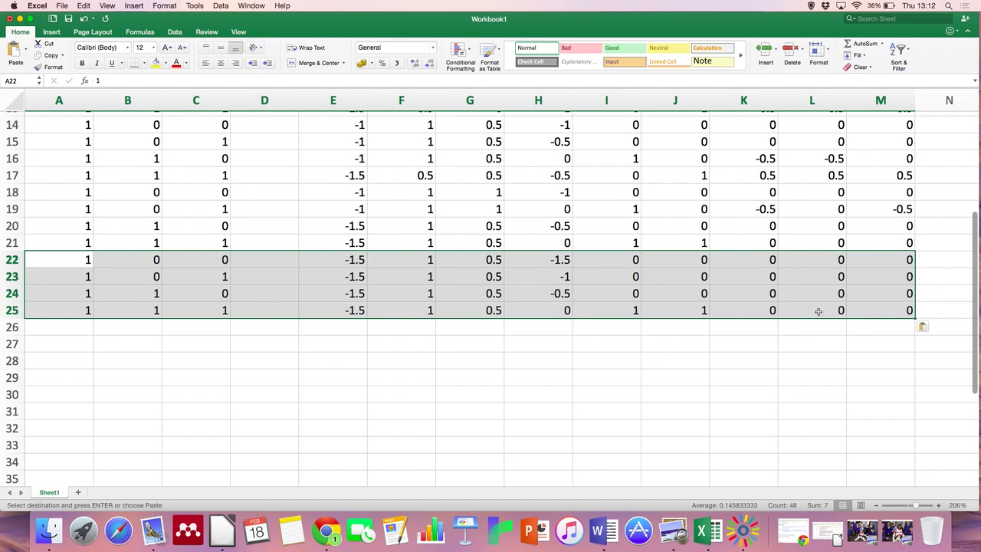
Select the weight changes of the last training pass, K22:M25, to check whether the perceptron has converged
{"action": "left_click", "coordinate": [774, 260]}
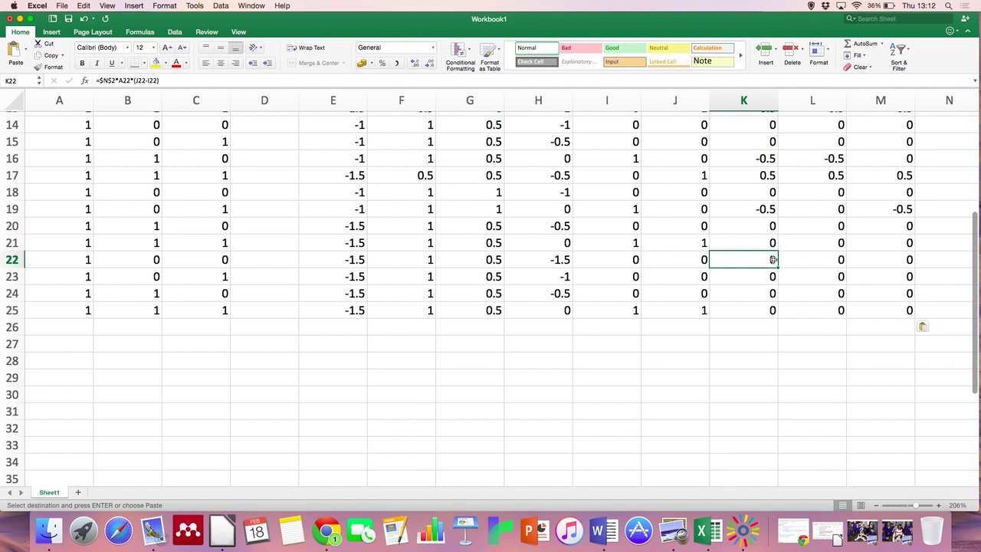
{"action": "left_click_drag", "start_coordinate": [774, 260], "coordinate": [862, 311]}
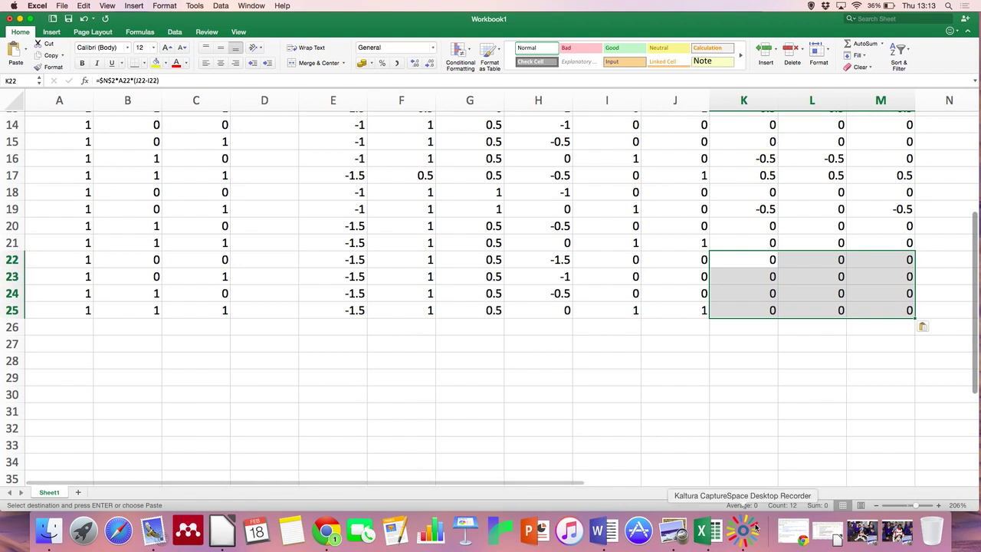
{"action": "left_click", "coordinate": [734, 535]}
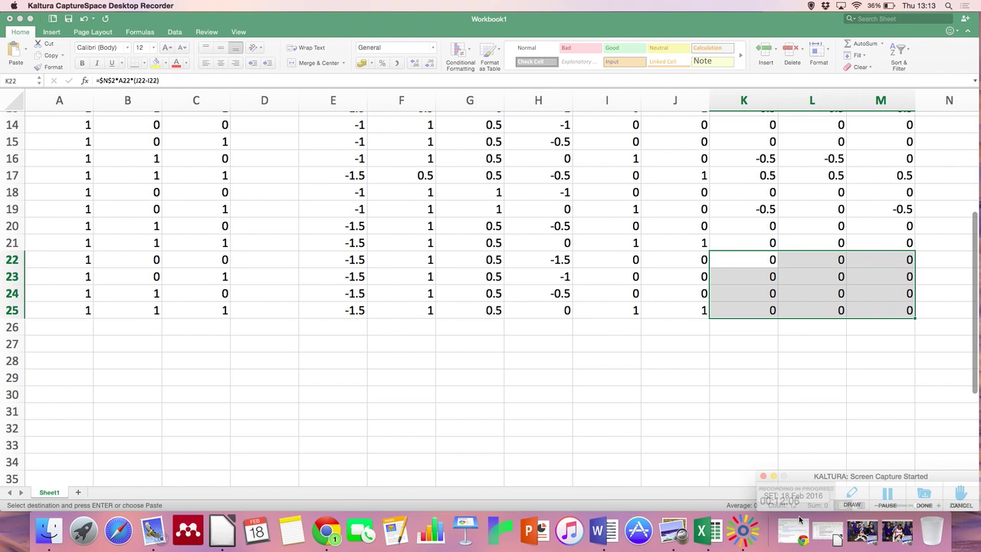